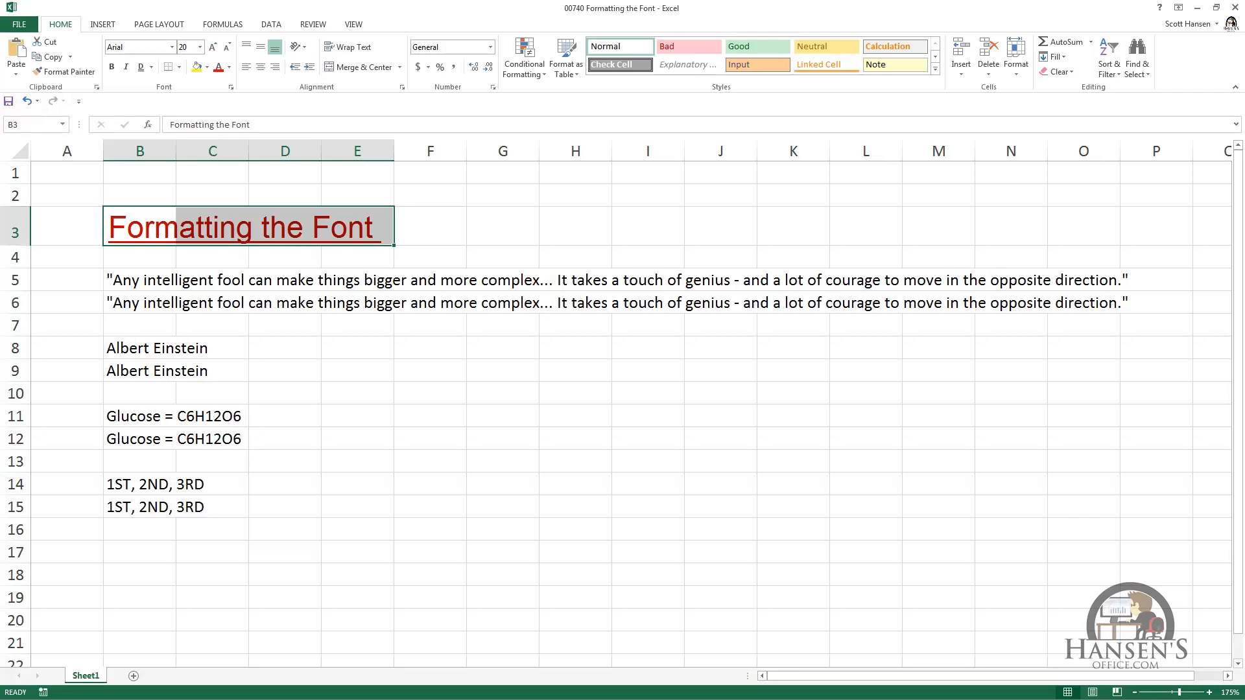
- Set the font of the quote in cell B5 to Bernard MT Condensed
left_click(123, 283)
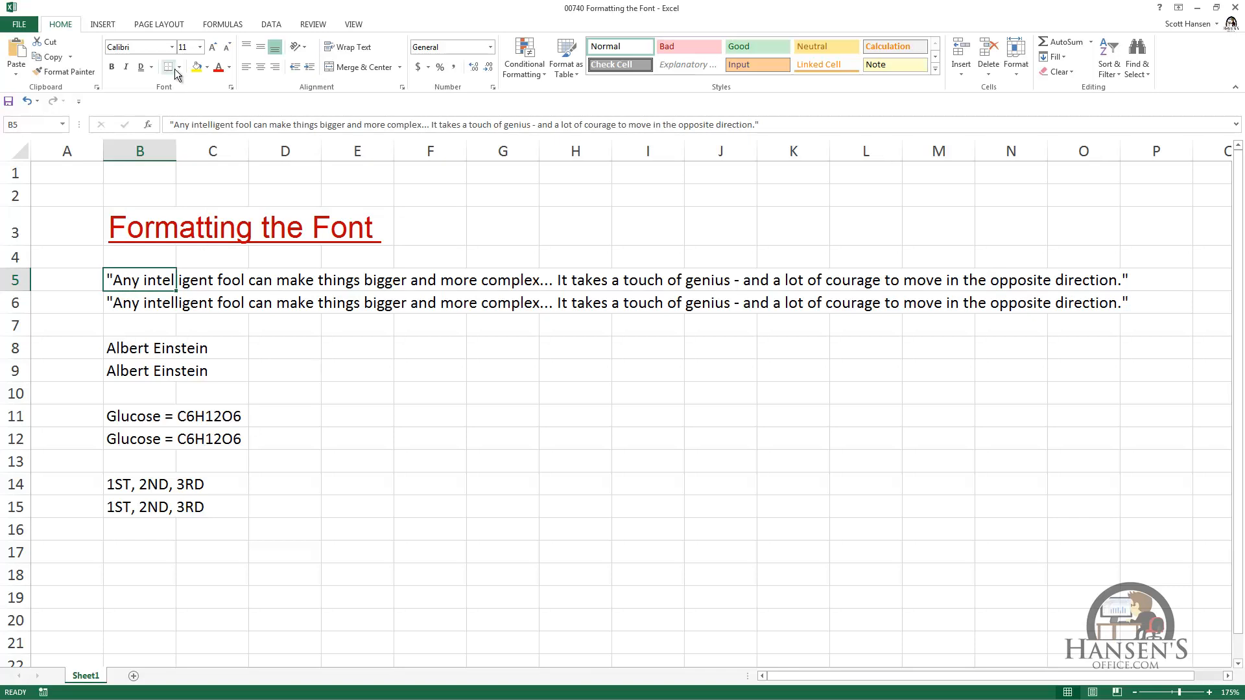
left_click(172, 48)
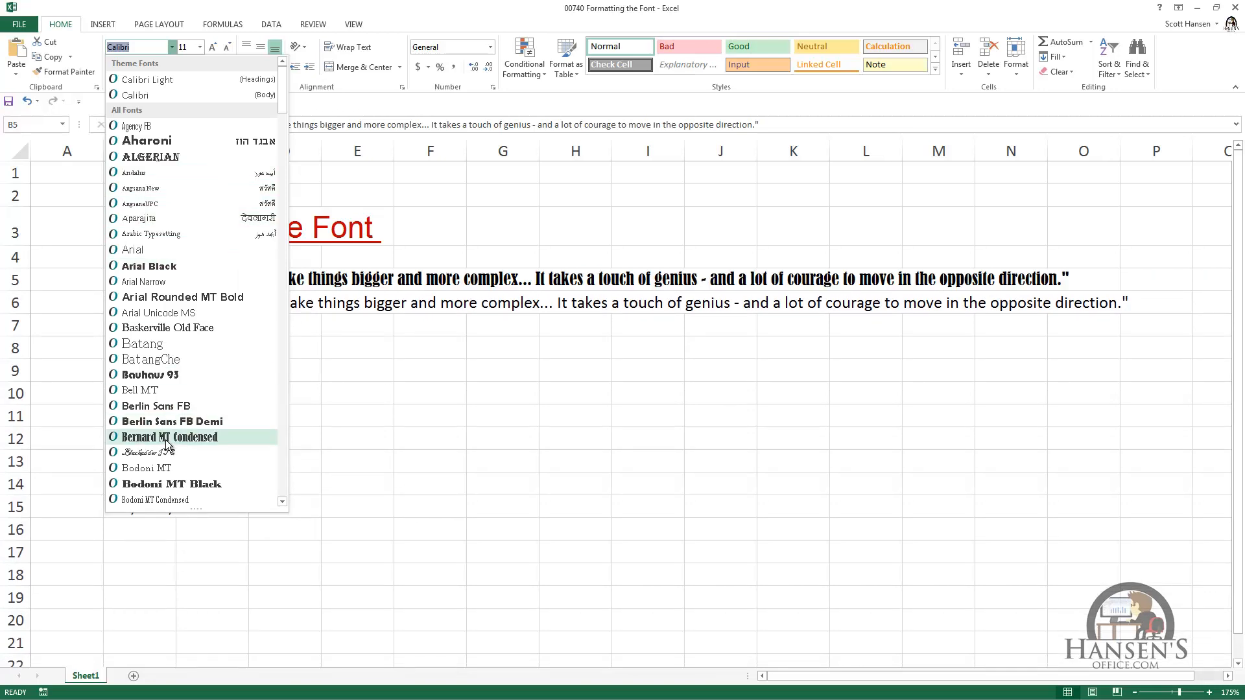
left_click(165, 438)
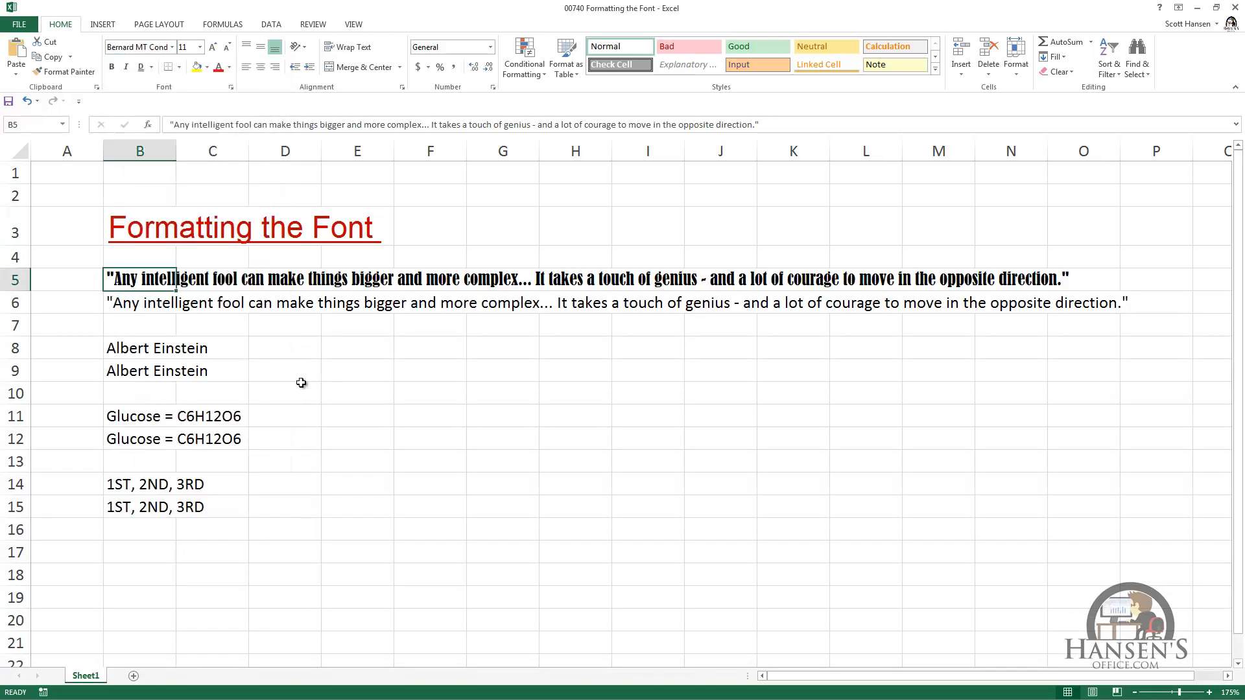
- Set the font size of the quote in cell B6 to 16
key("Down")
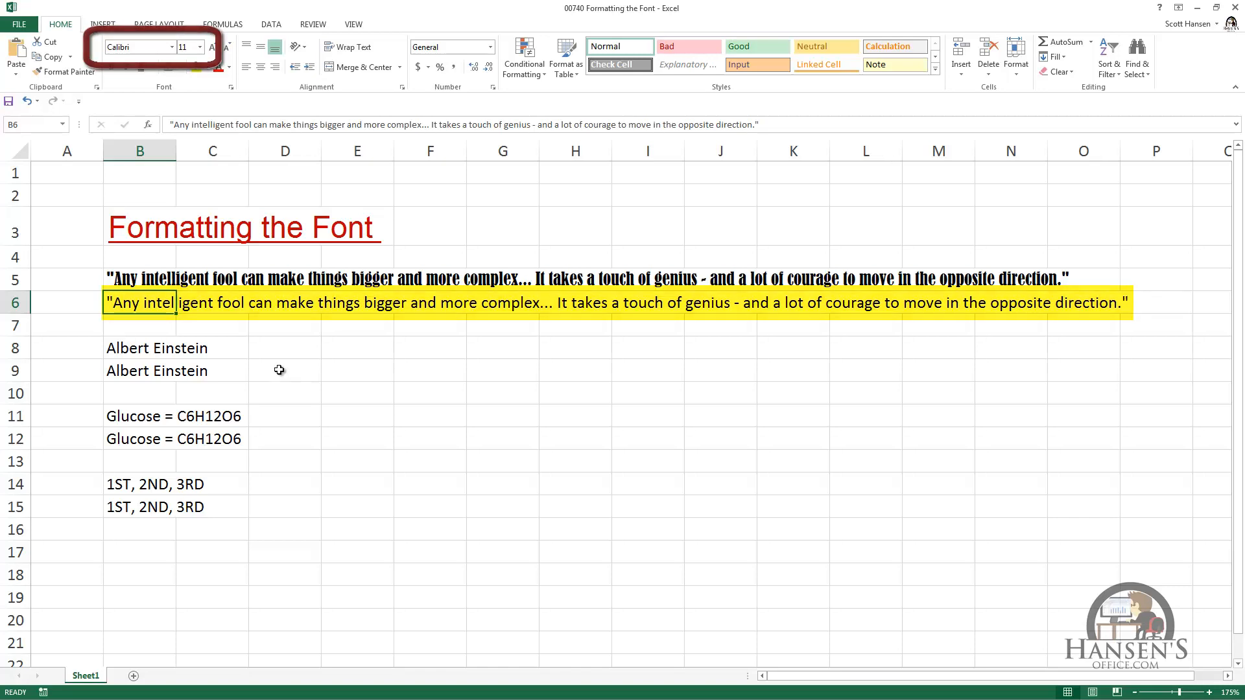
left_click(201, 47)
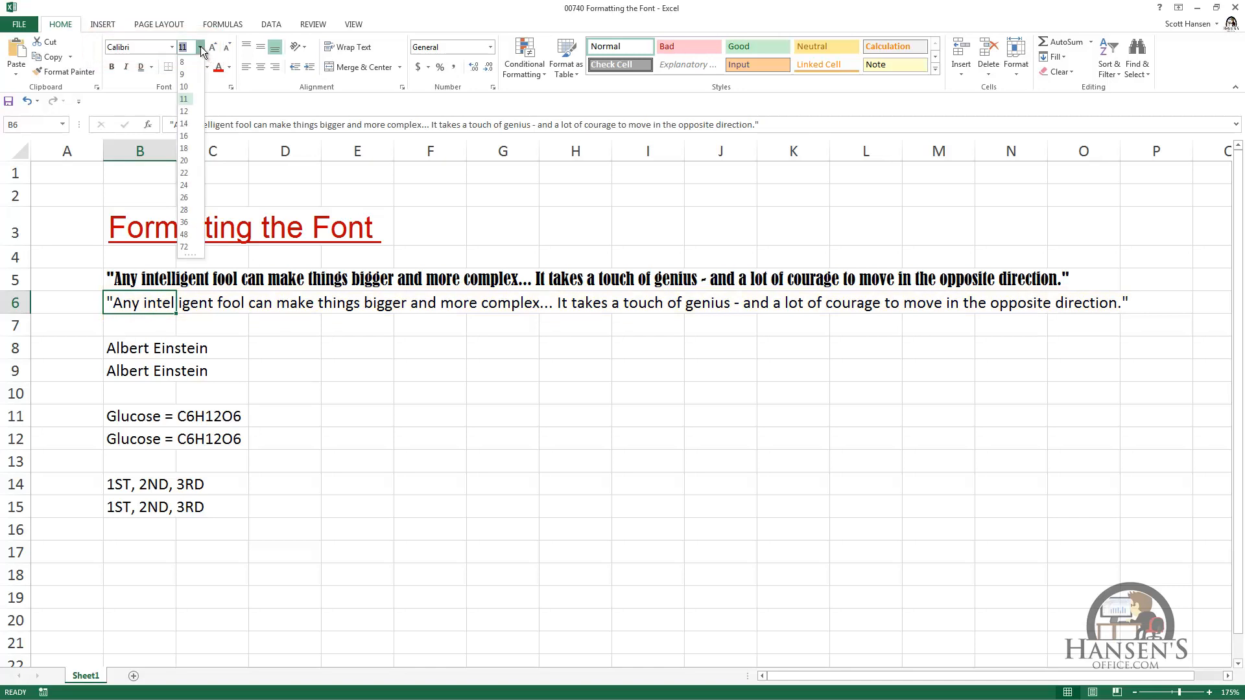
left_click(184, 136)
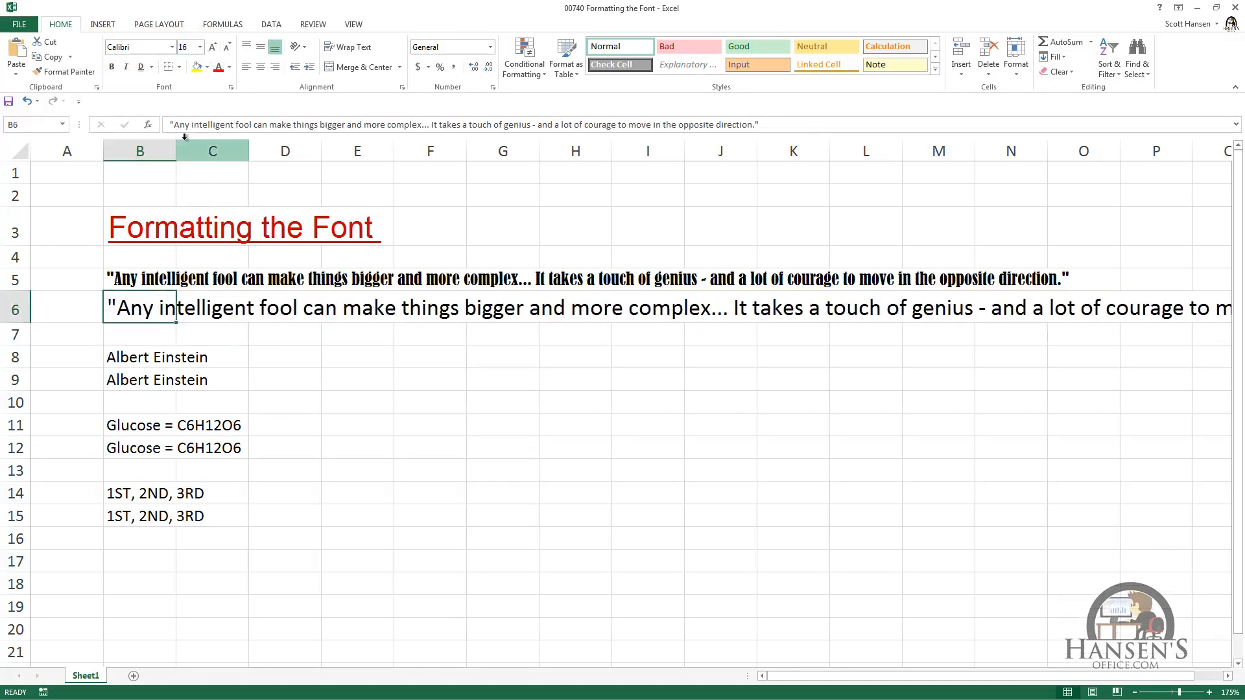
- Try font size 24 on the quote in cell B6 and enter a custom size of 409
left_click(200, 48)
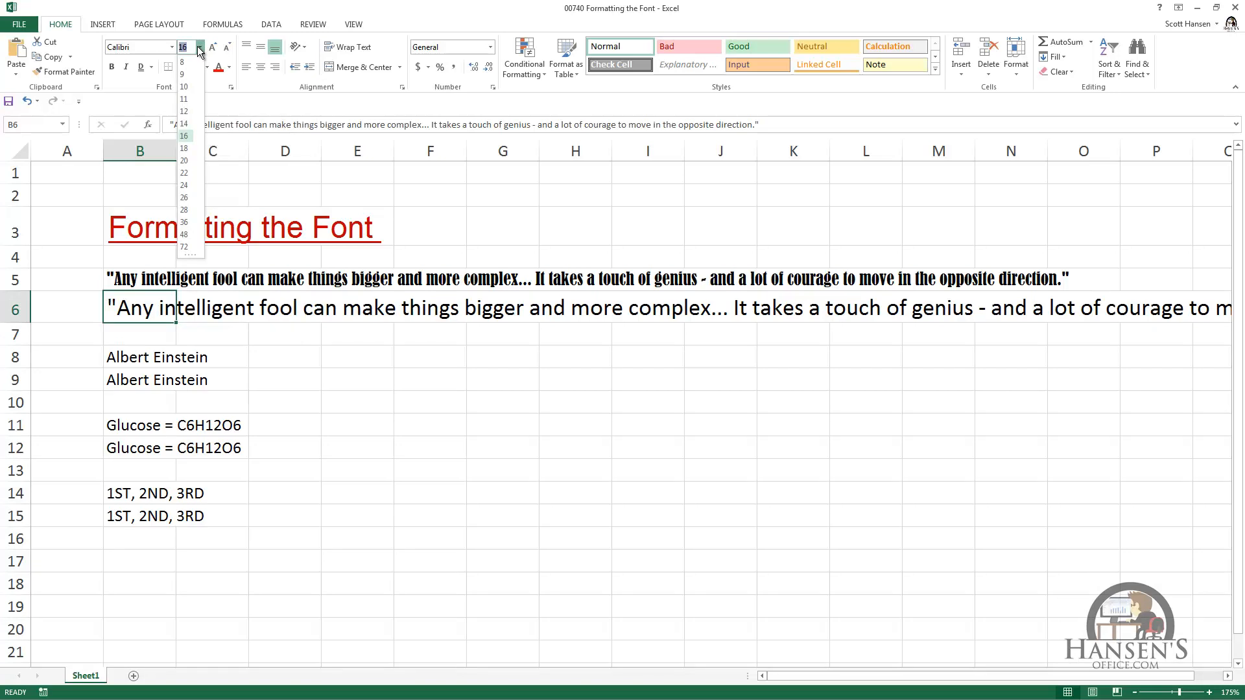
key("Down")
key("Down")
key("Down")
key("Down")
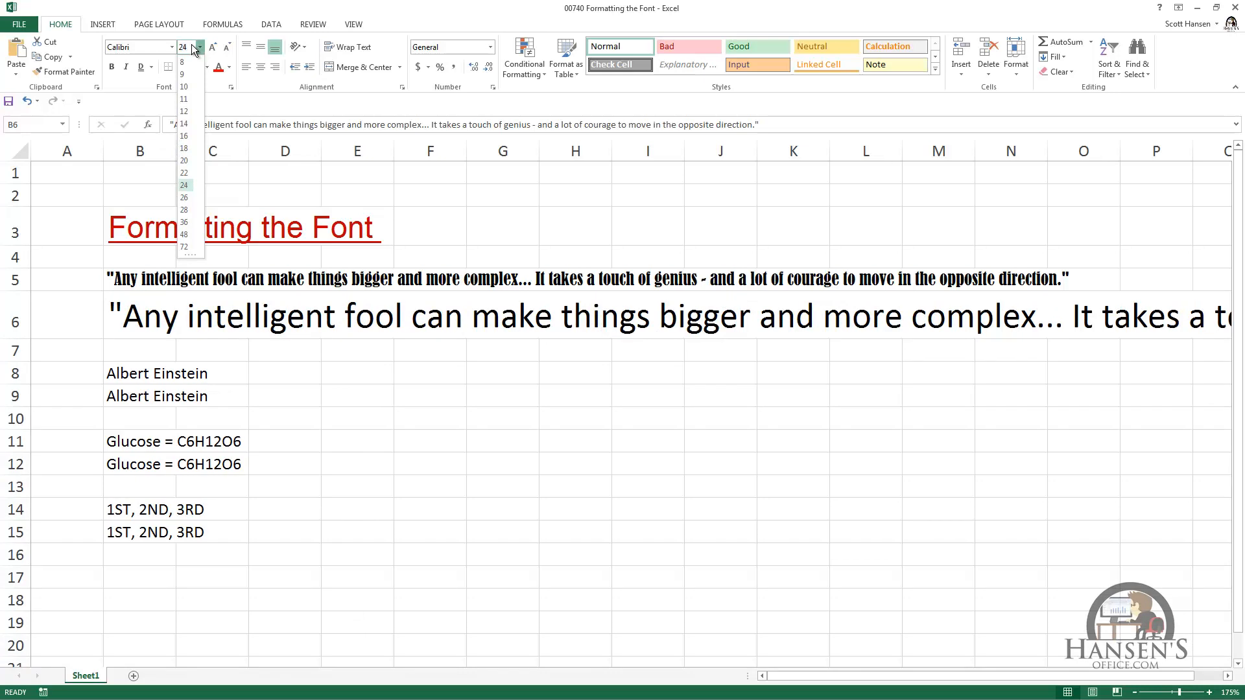
key("BackSpace")
key("Return")
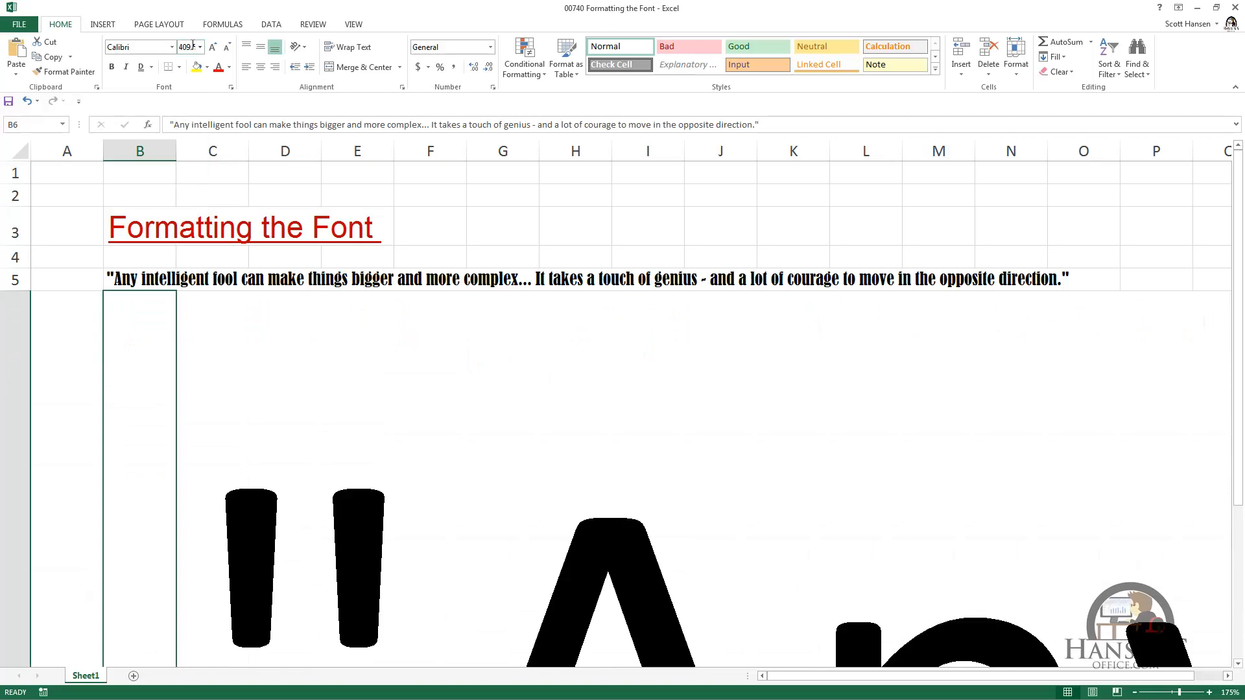
- Set the font size of cell B6 to 24 and increase it in preset increments to 48
left_click(200, 47)
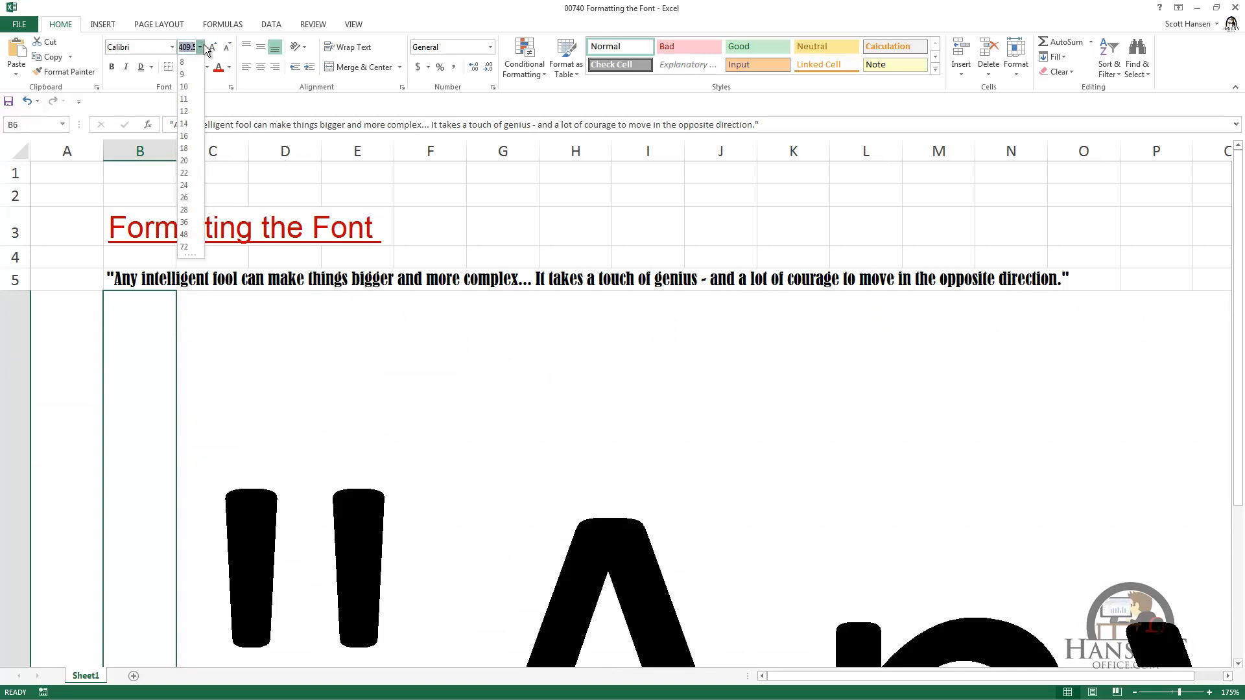
left_click(190, 187)
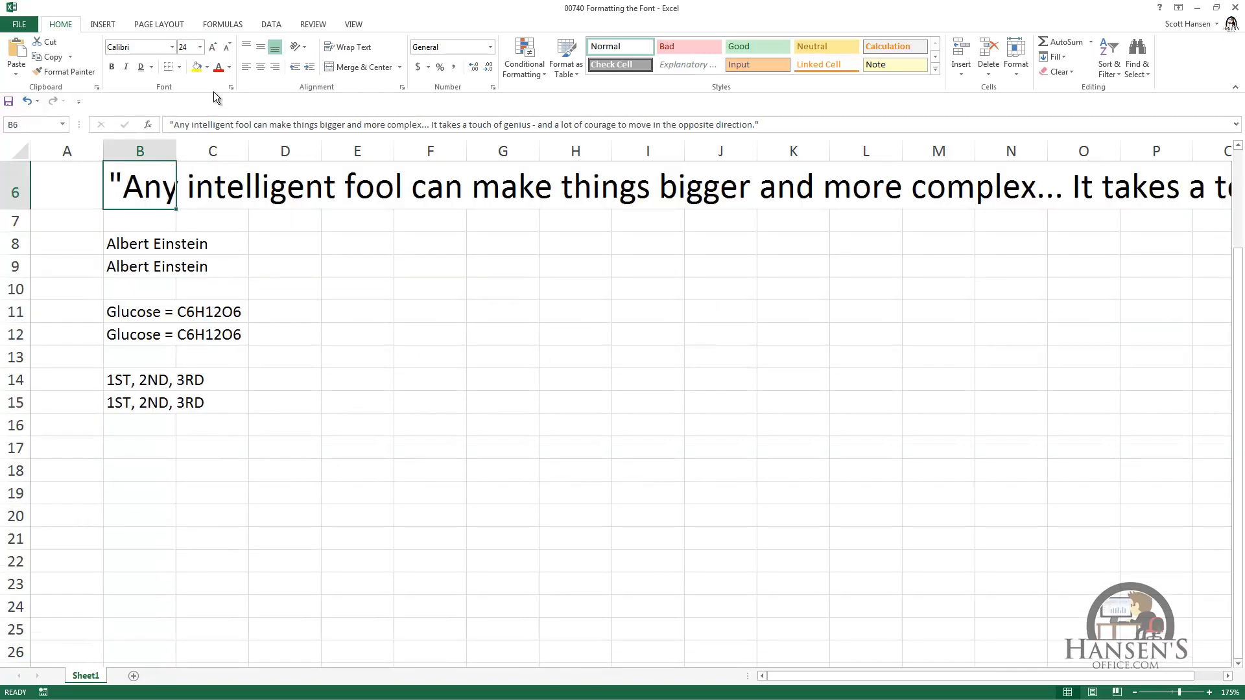
left_click(213, 49)
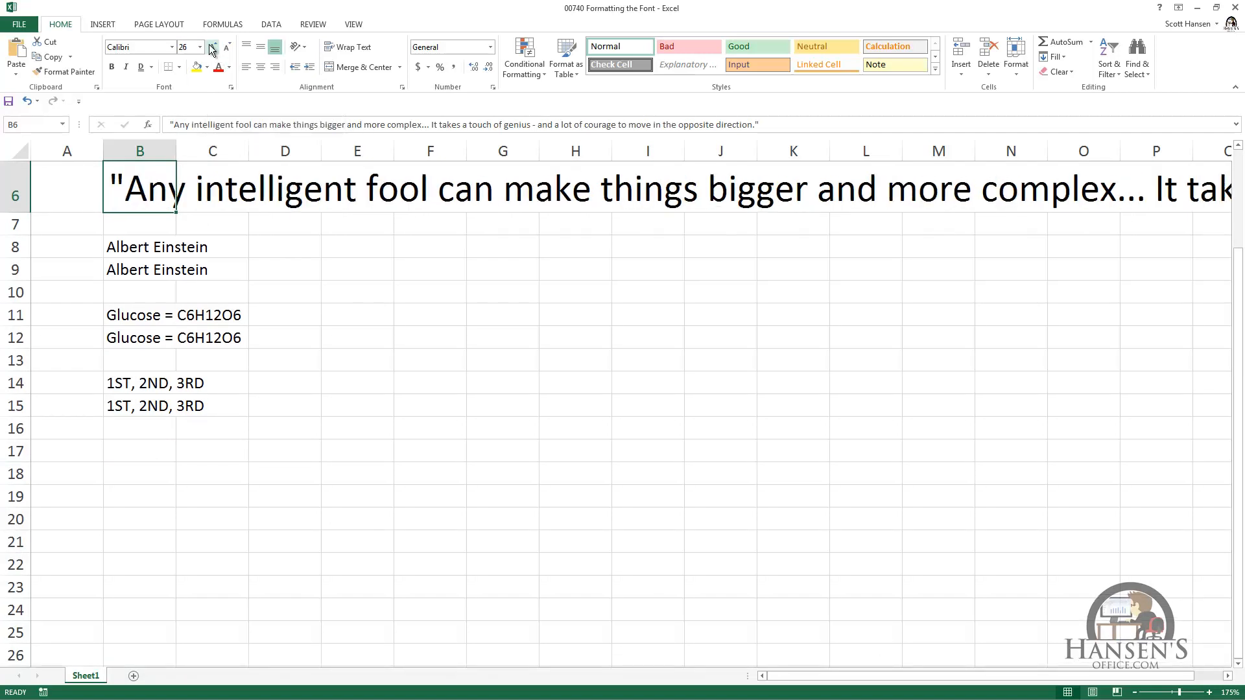
left_click(202, 47)
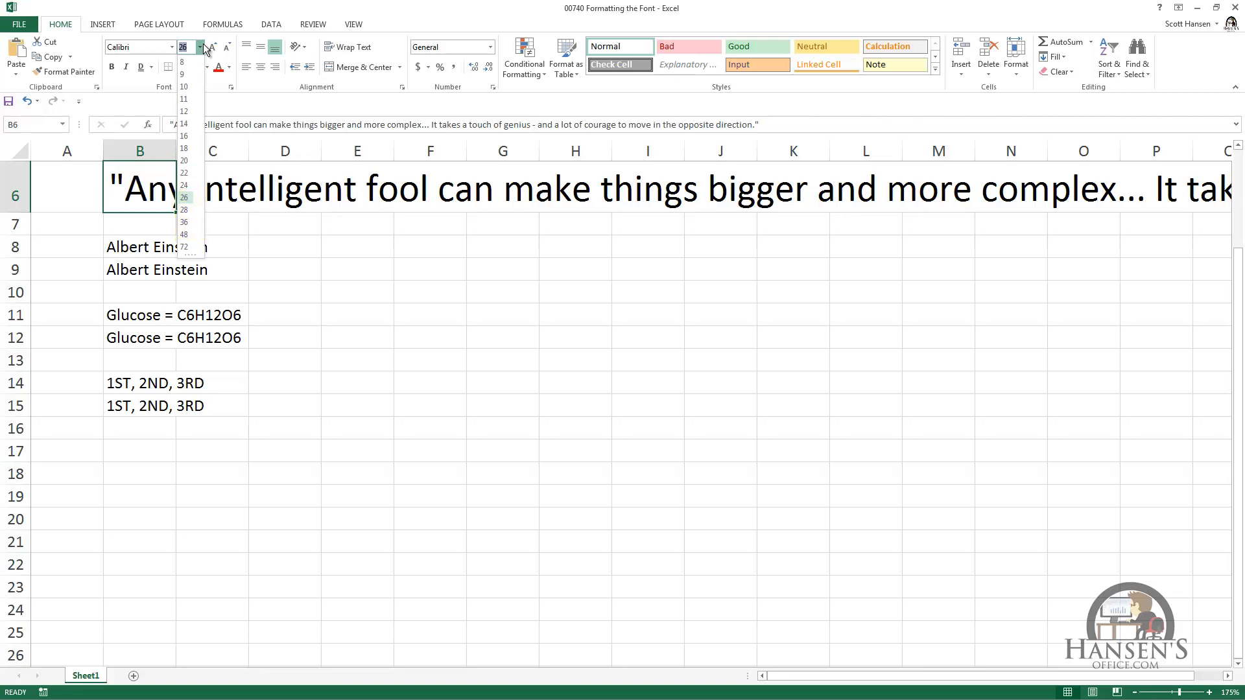
left_click(204, 44)
left_click(213, 48)
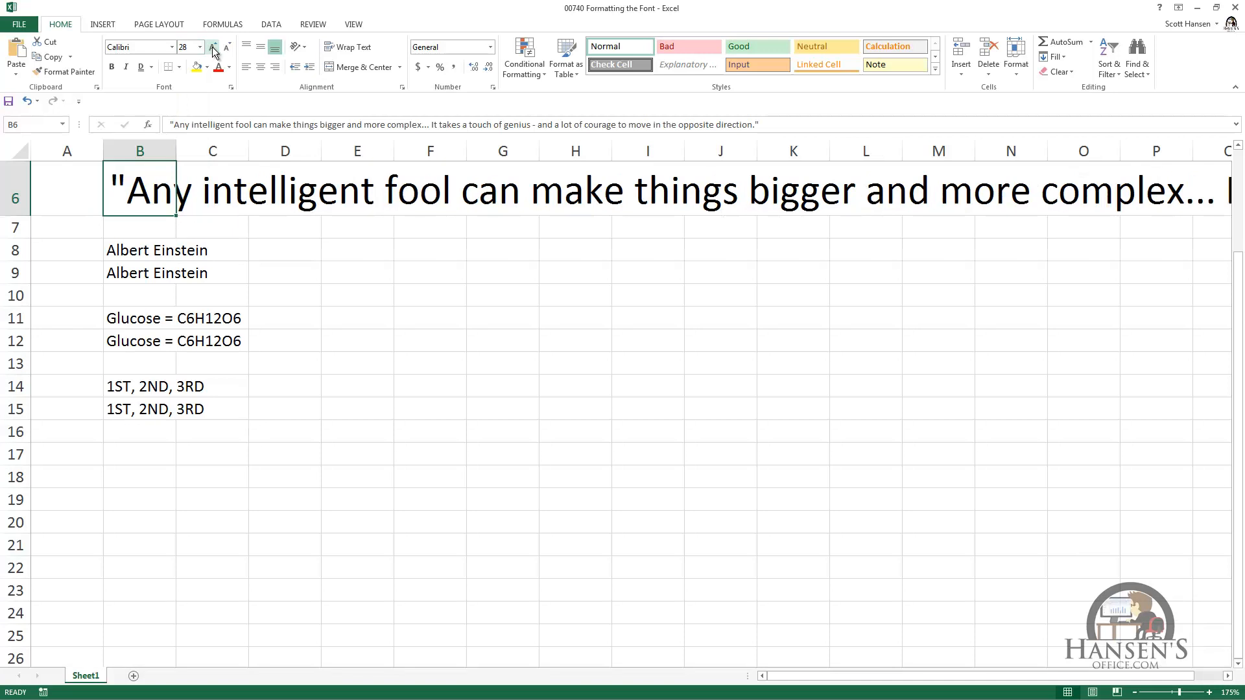
left_click(214, 49)
left_click(213, 48)
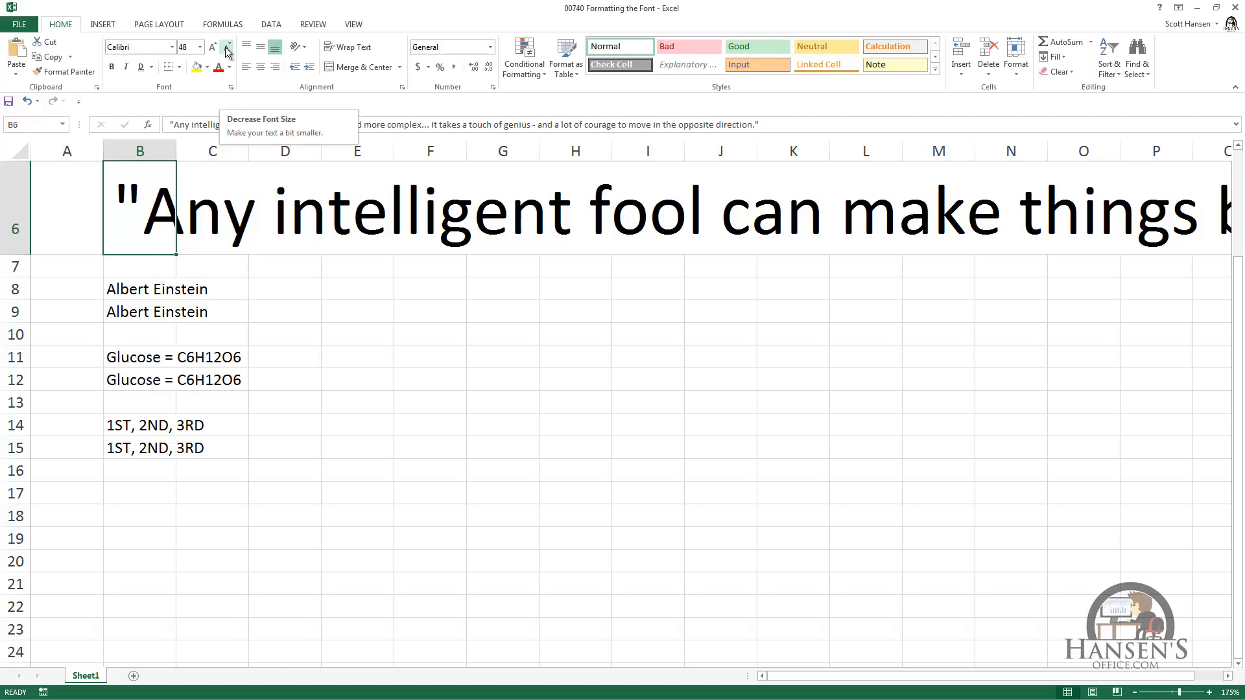
- Decrease the font size of cell B6 in preset increments to 11
left_click(227, 51)
left_click(228, 51)
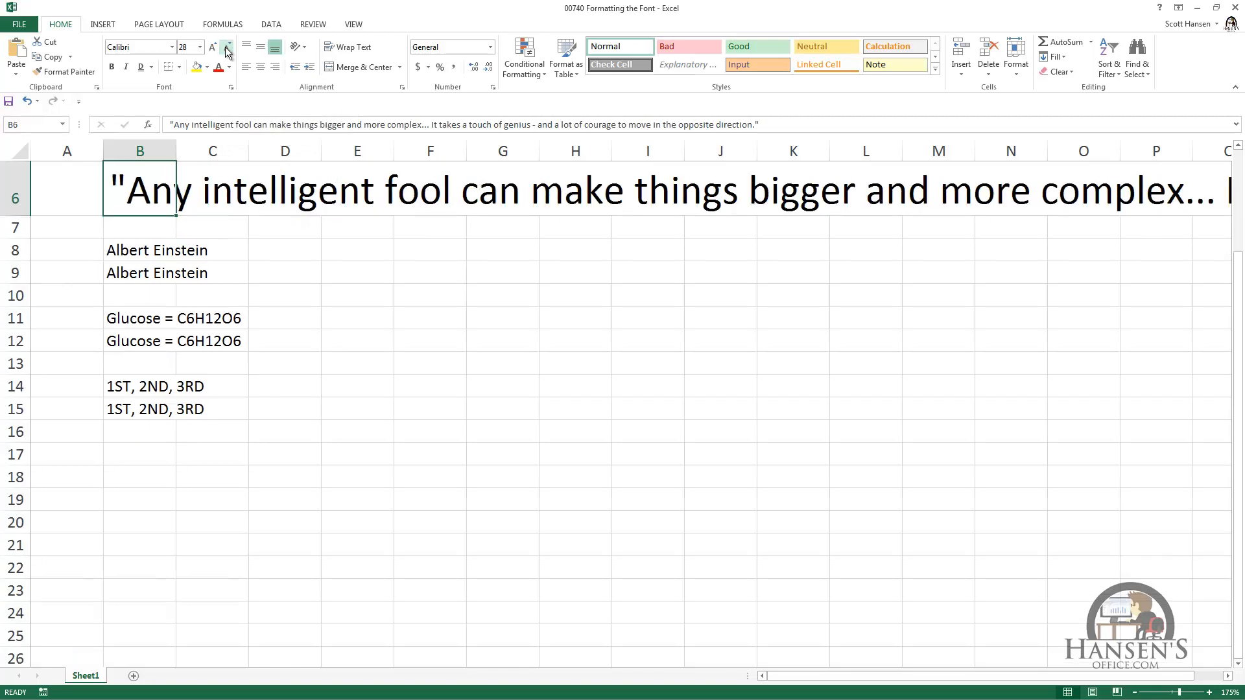
left_click(227, 50)
left_click(228, 51)
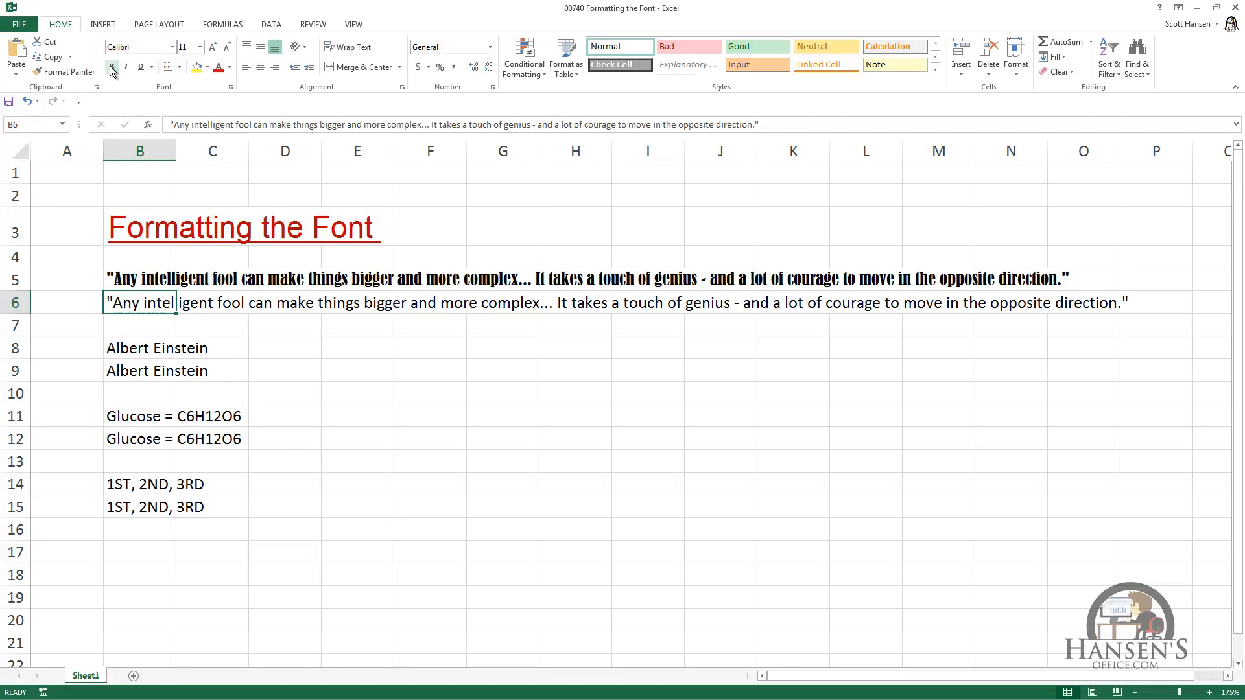
- Apply bold to the quote in cell B6 and remove it again
left_click(112, 67)
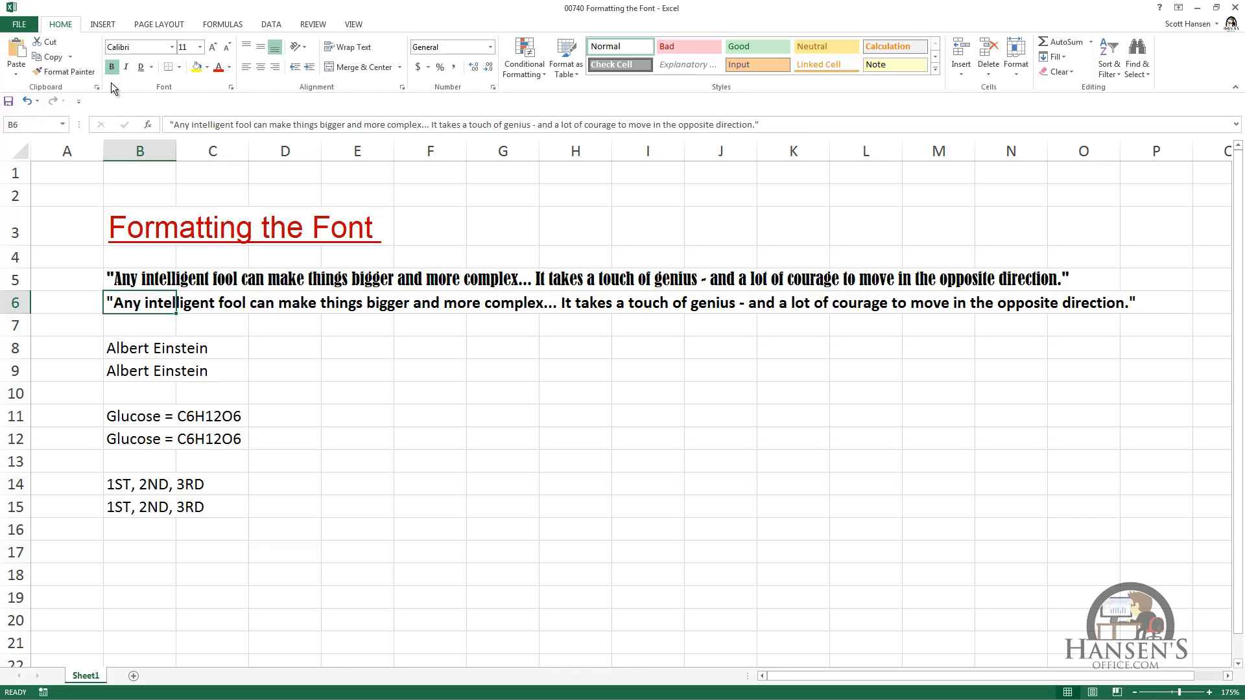
key("Down")
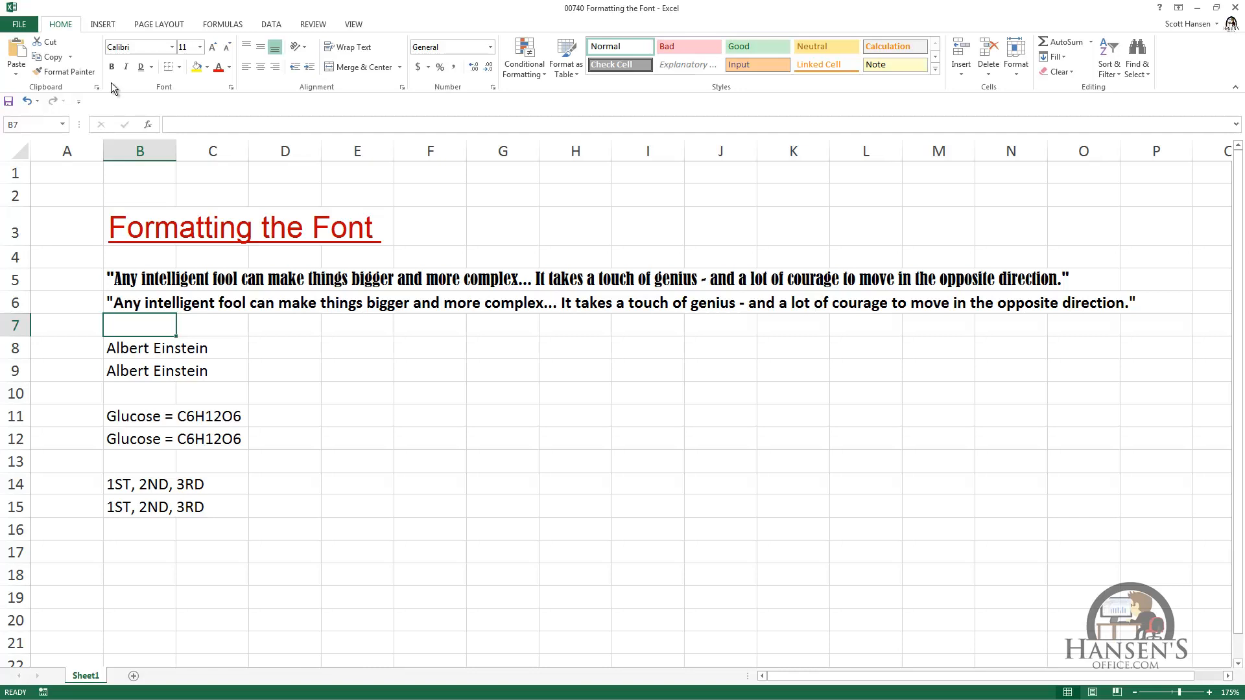
key("Up")
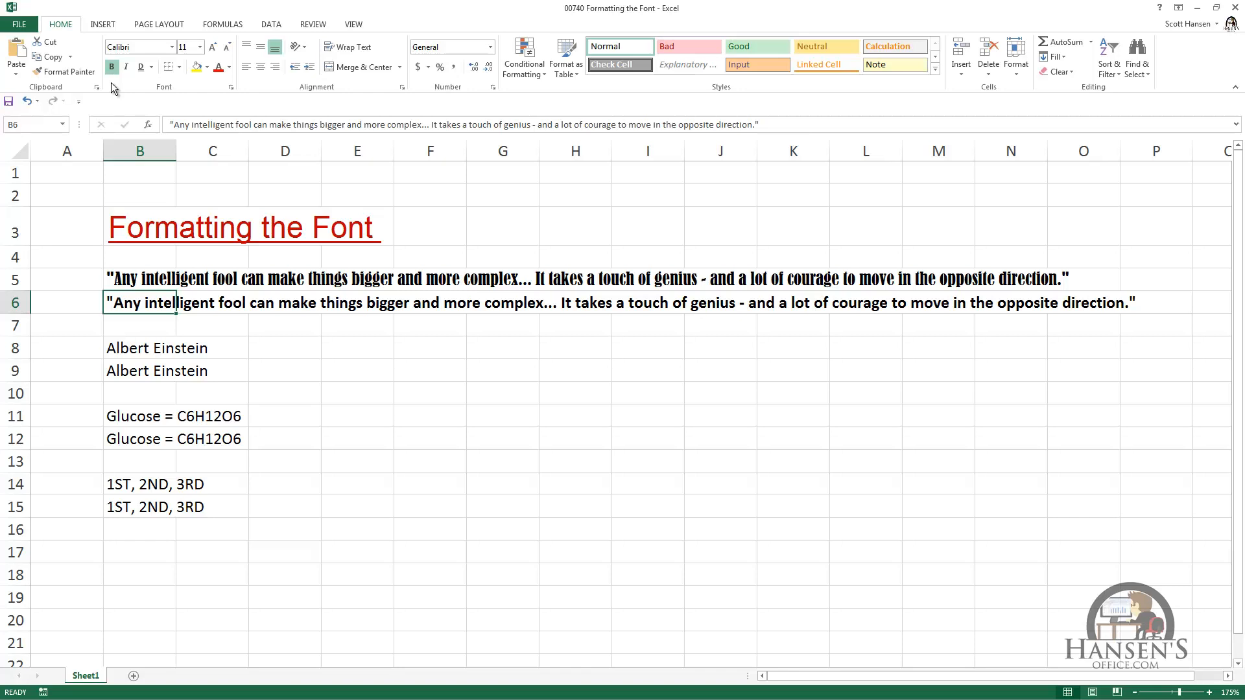
left_click(115, 69)
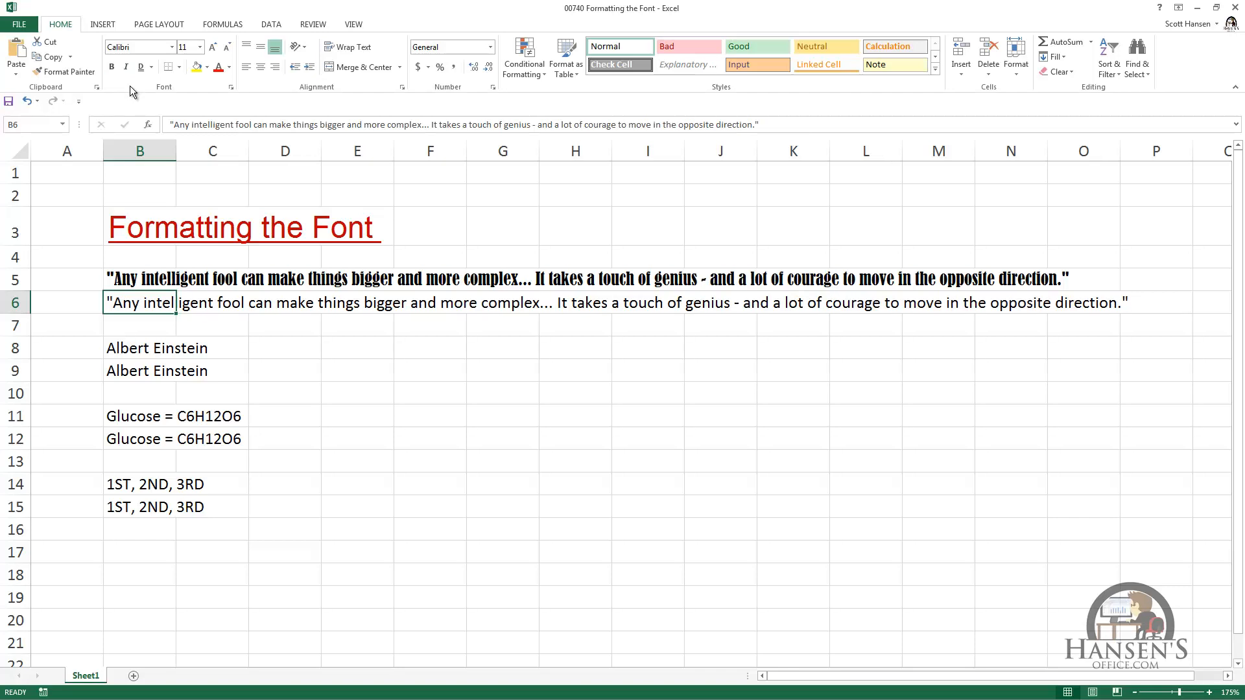
- Format the quote in cell B6 as bold and italic
key("ctrl+b")
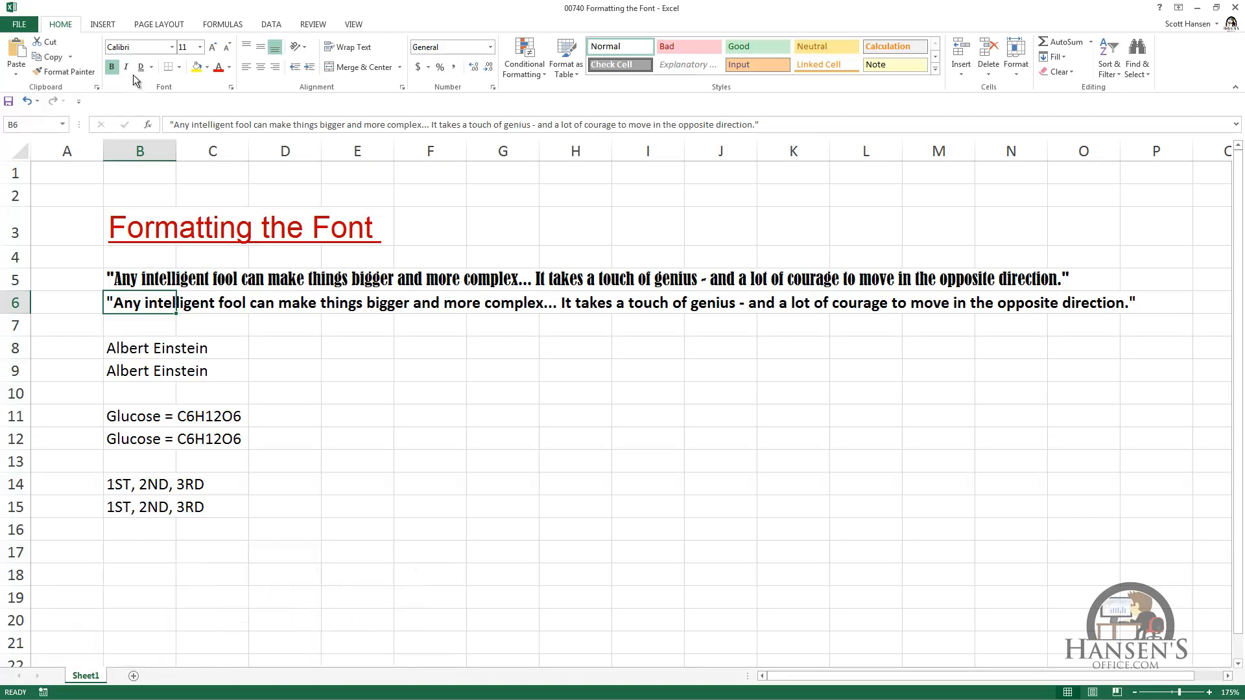
left_click(127, 67)
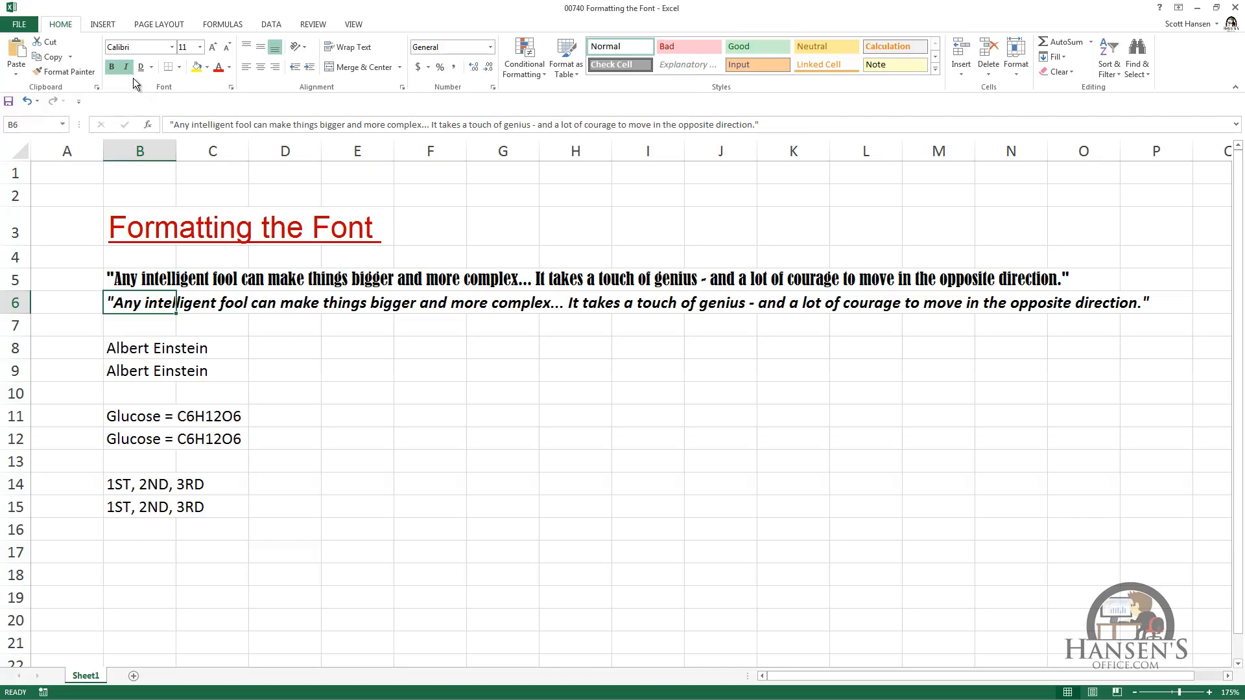
left_click(127, 68)
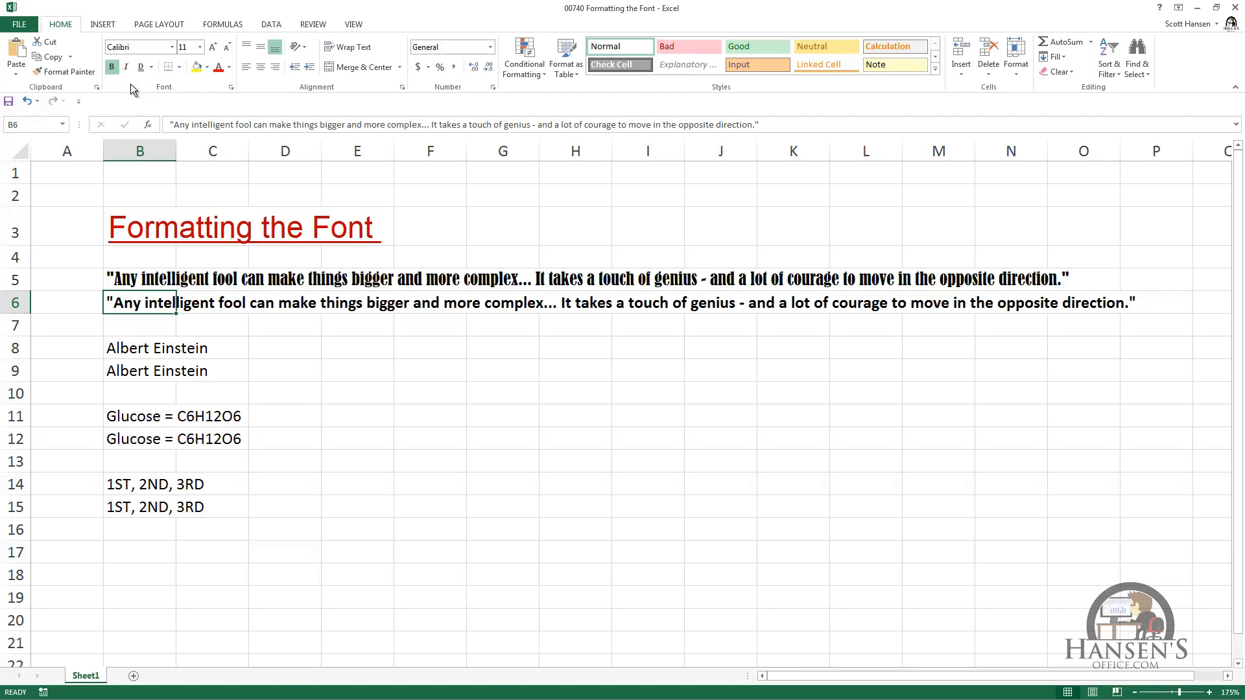
key("ctrl+i")
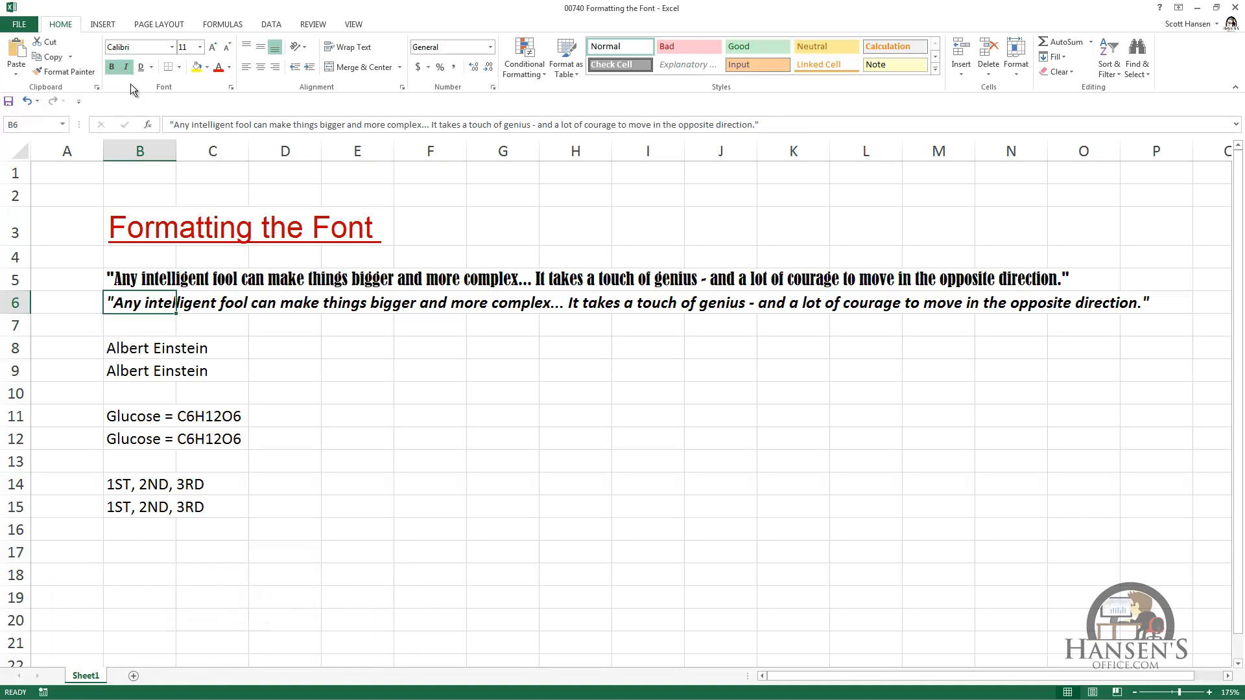
- Try single and double underlining on cell B6, clear it, and apply a single underline
left_click(153, 66)
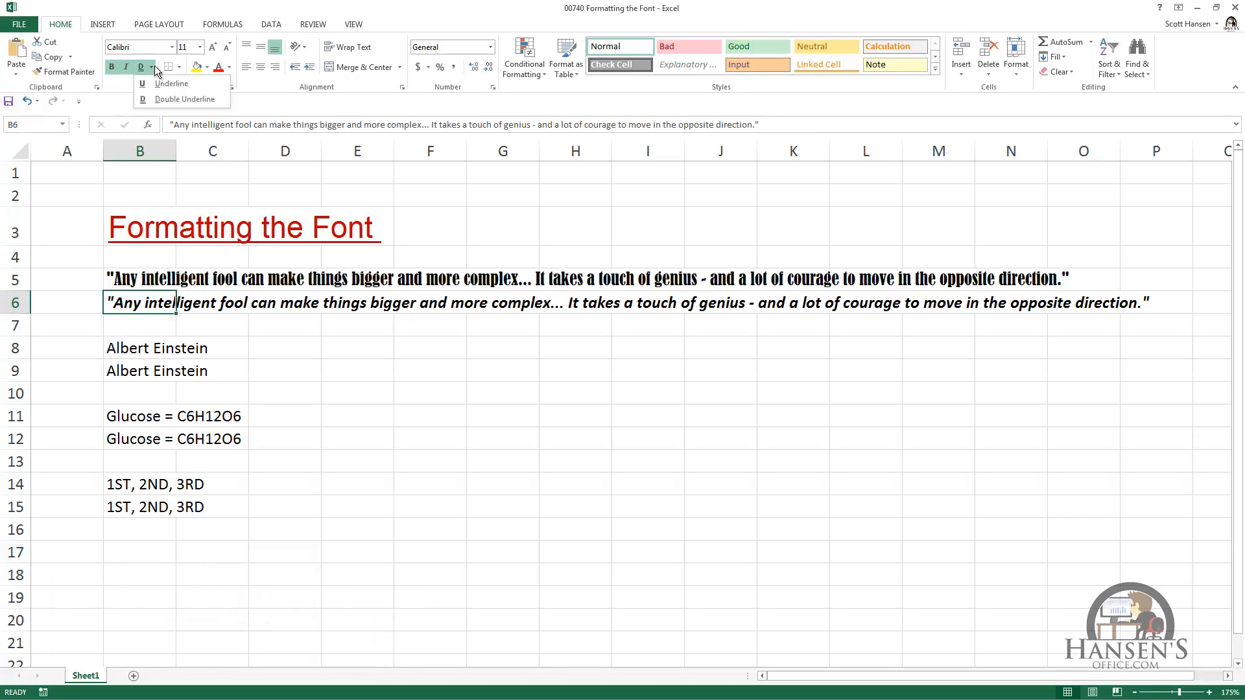
left_click(158, 80)
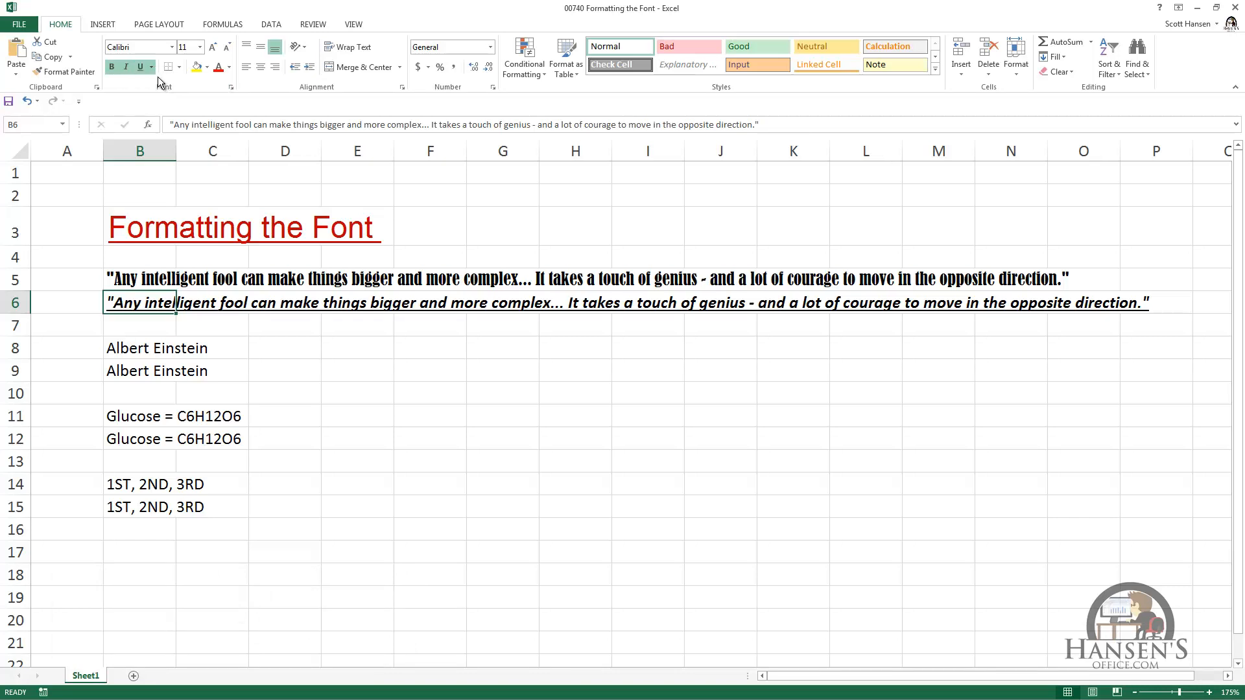
left_click(151, 68)
left_click(150, 98)
left_click(141, 67)
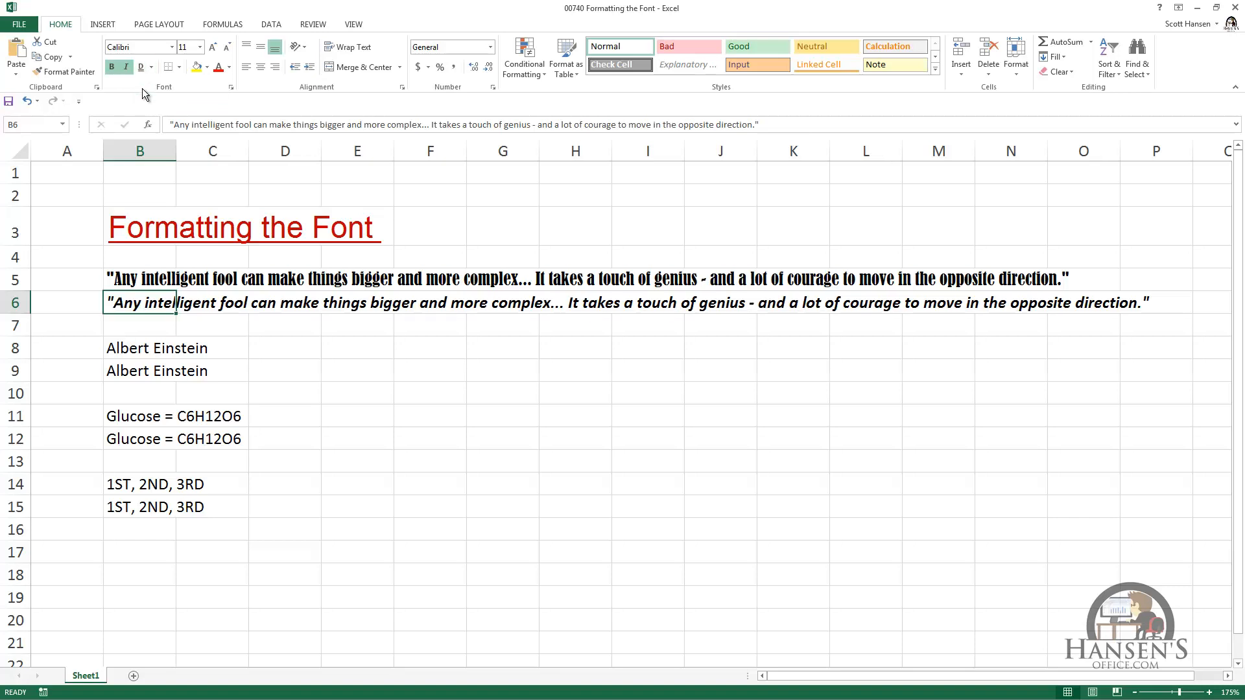
left_click(151, 68)
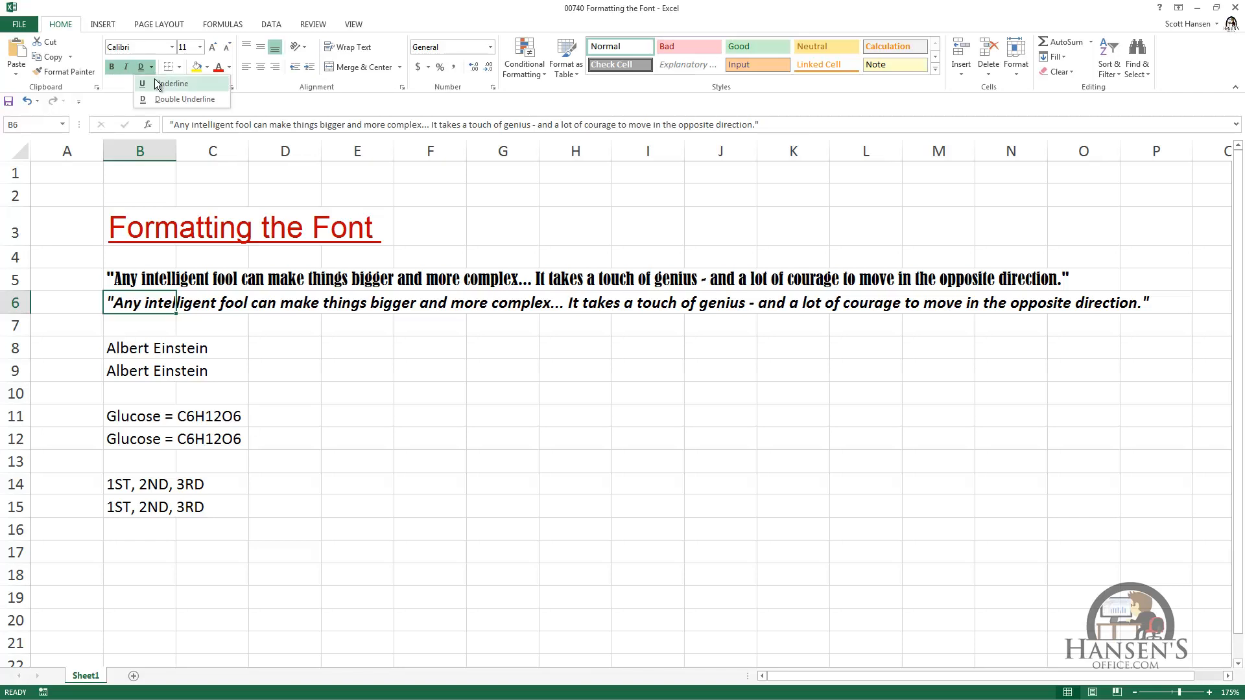
left_click(145, 85)
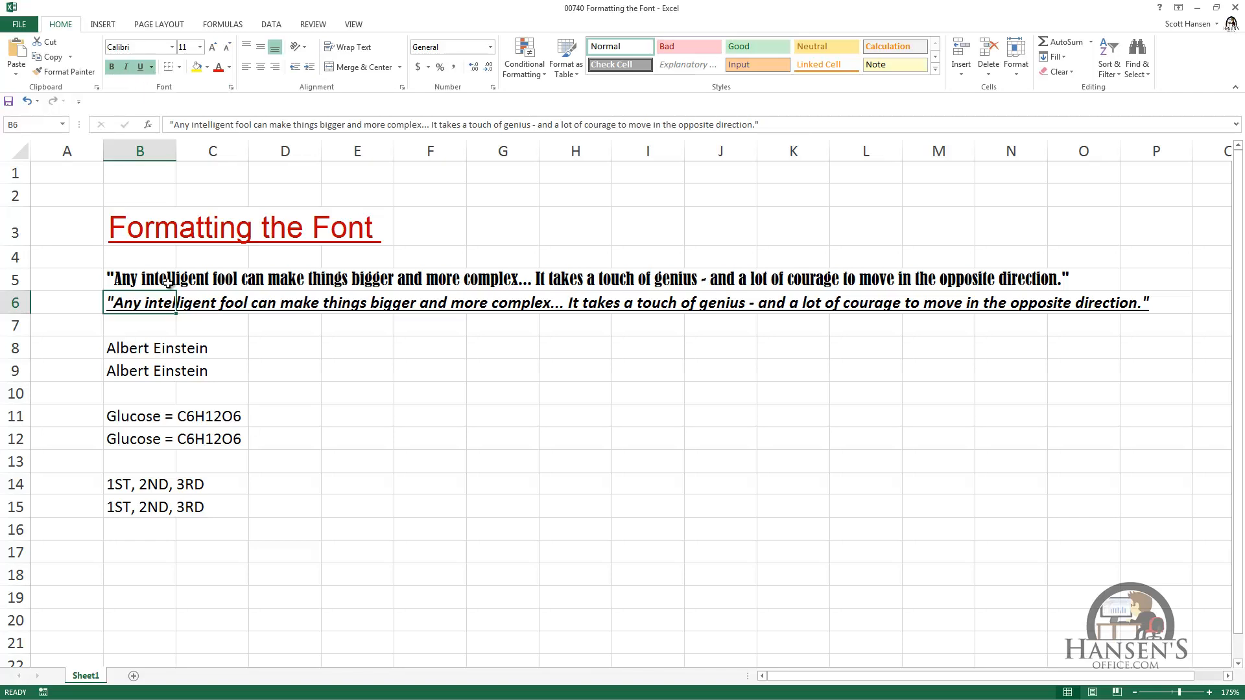
- Set the font of only the word "Any" within cell B6 to Algerian
double_click(135, 305)
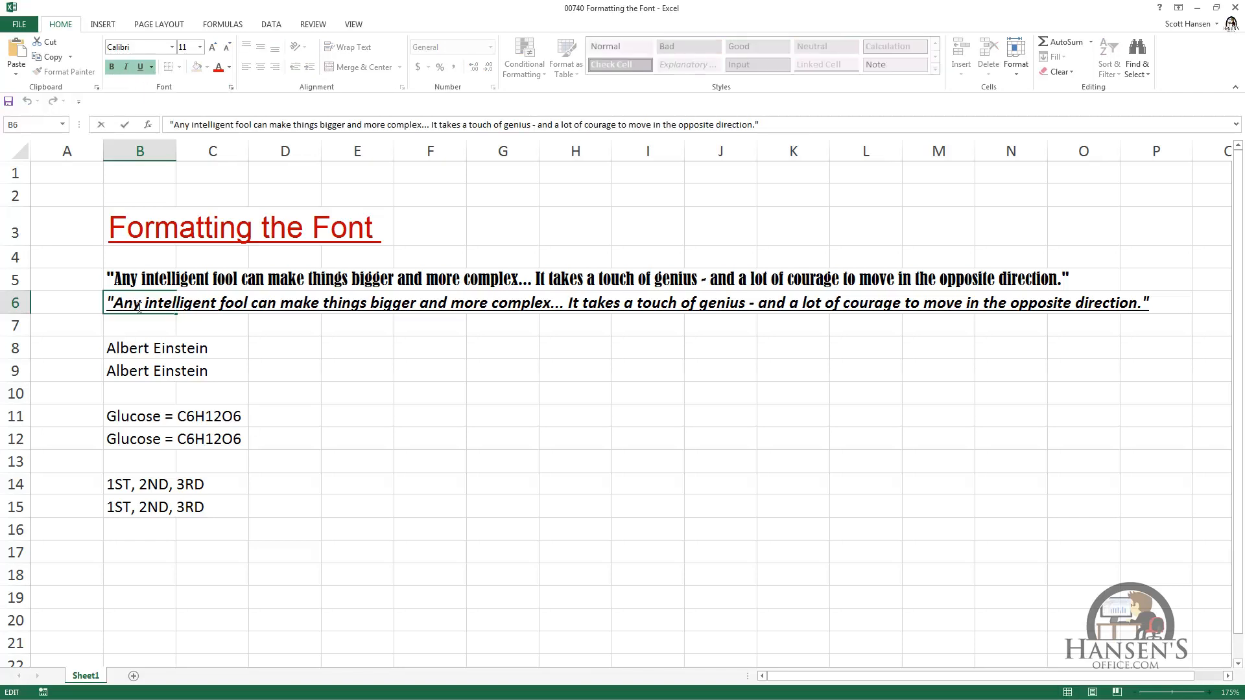
left_click_drag(143, 305, 114, 305)
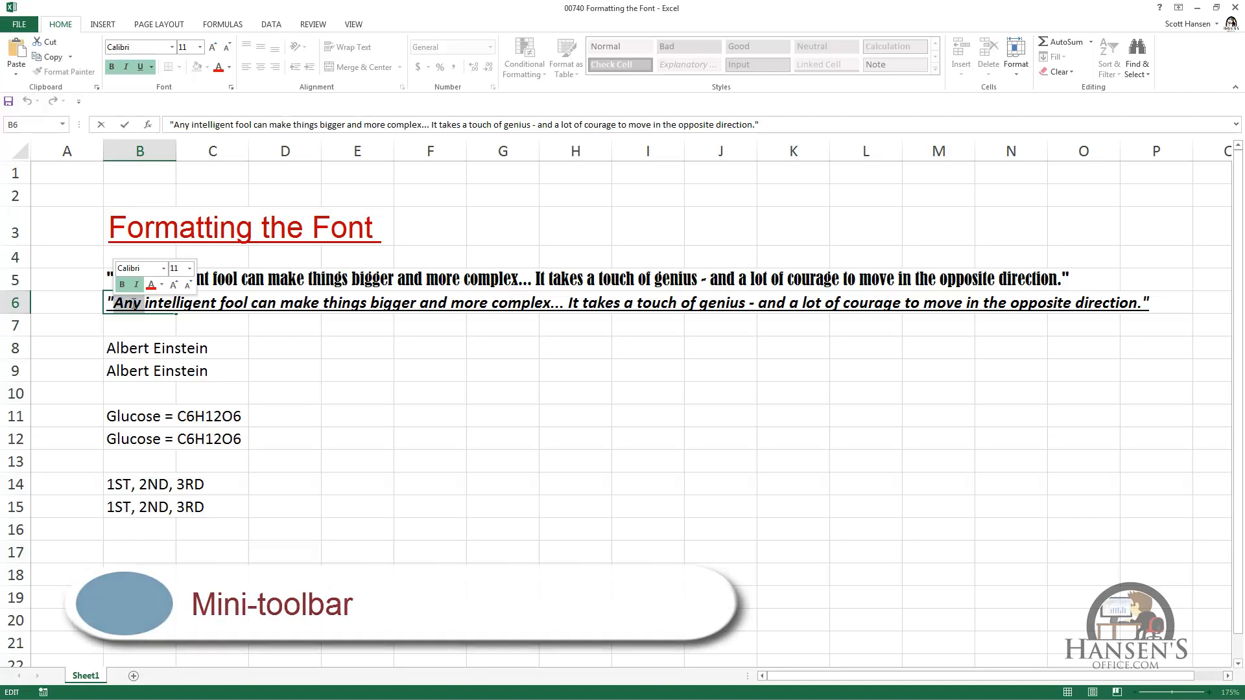
left_click(163, 269)
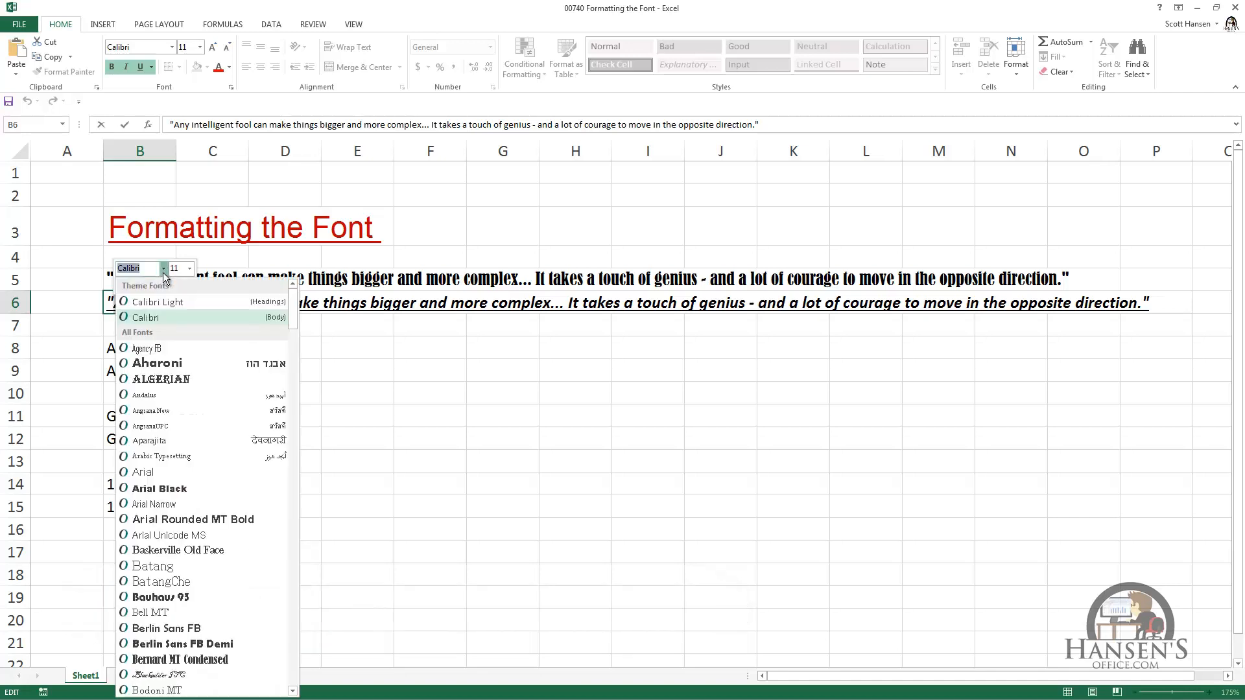
left_click(167, 378)
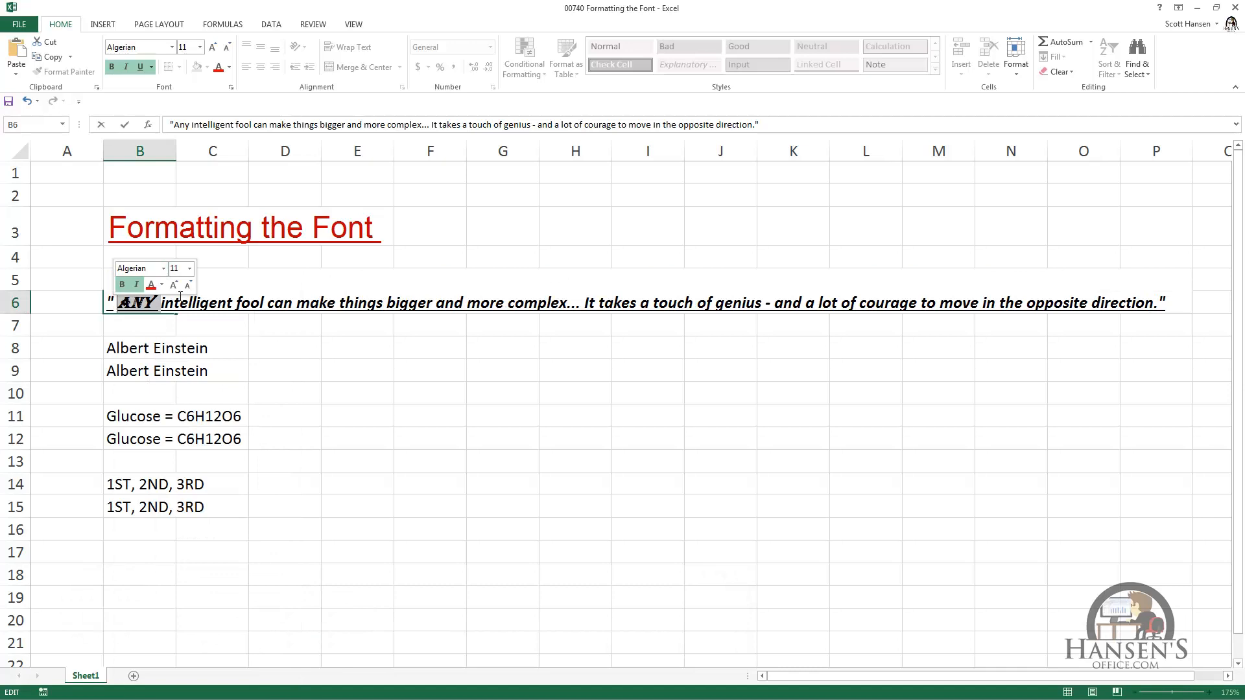
- Set the font size of only the word "Any" within cell B6 to 18 and finish editing the cell
left_click(190, 269)
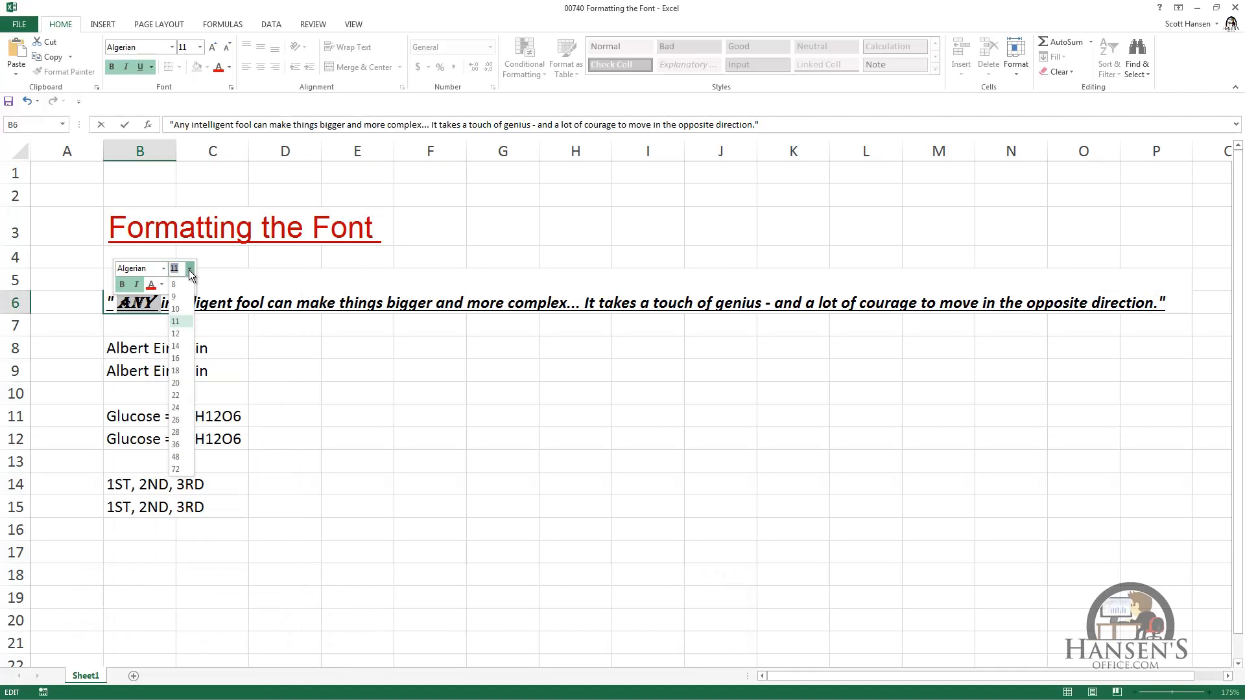
left_click(185, 370)
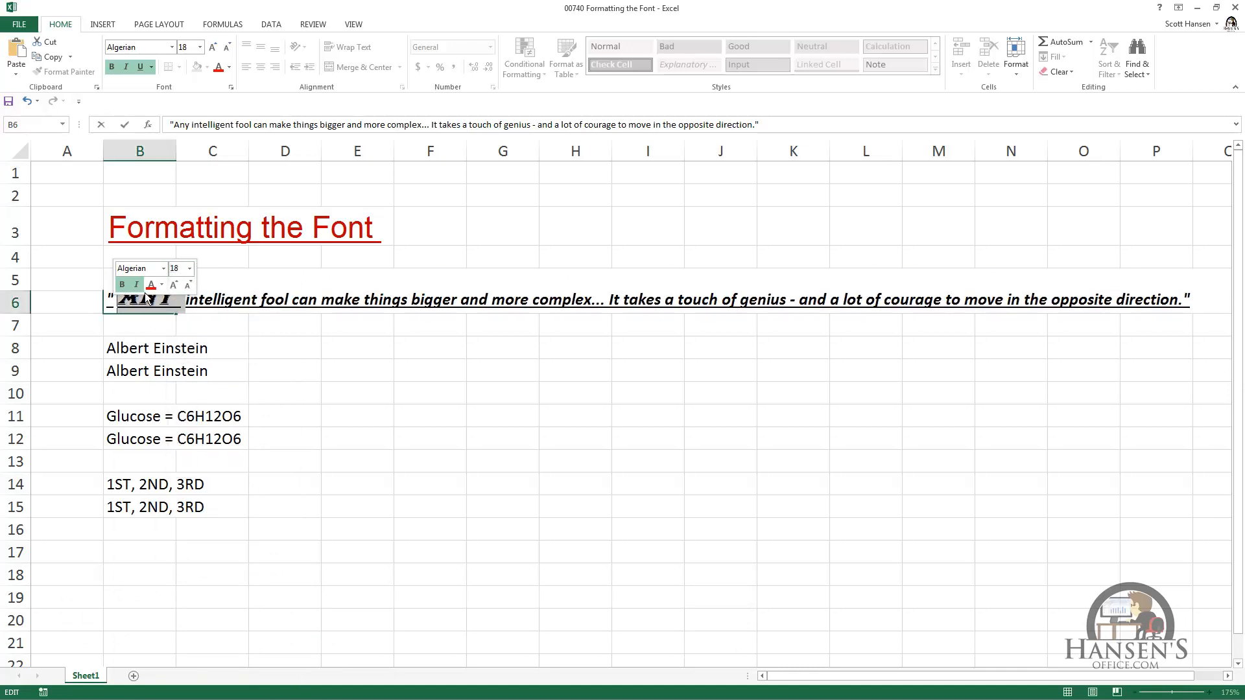
left_click(177, 282)
left_click(187, 285)
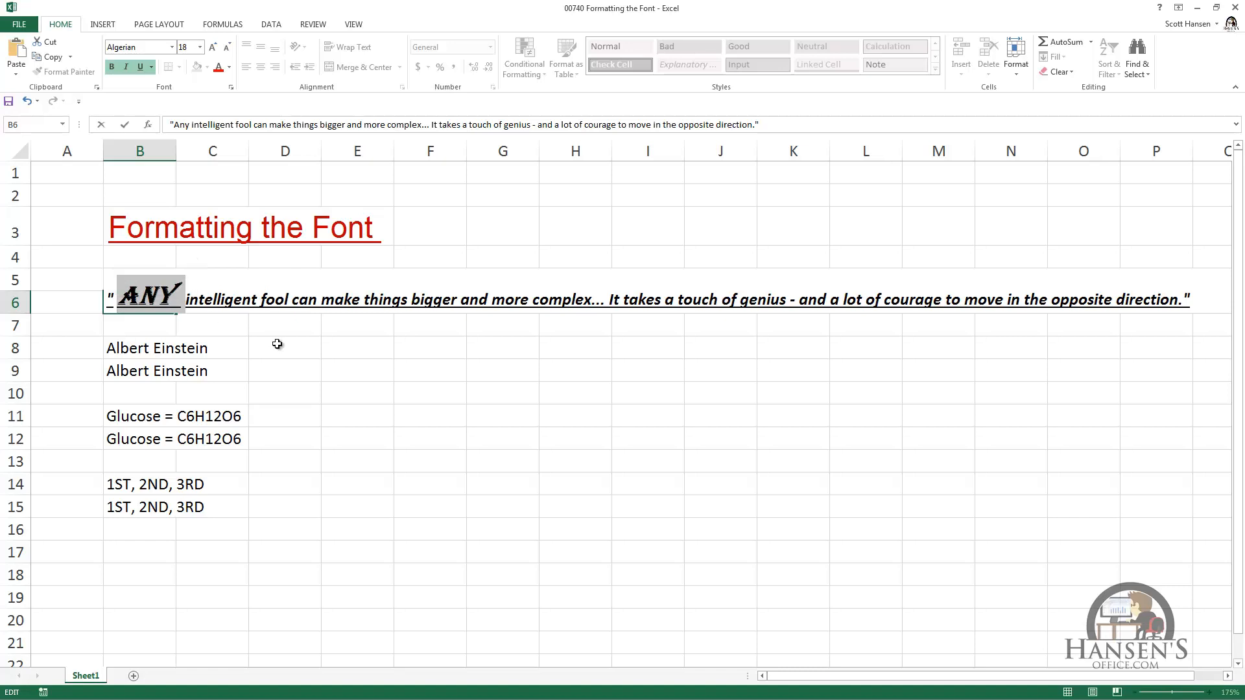
left_click(277, 344)
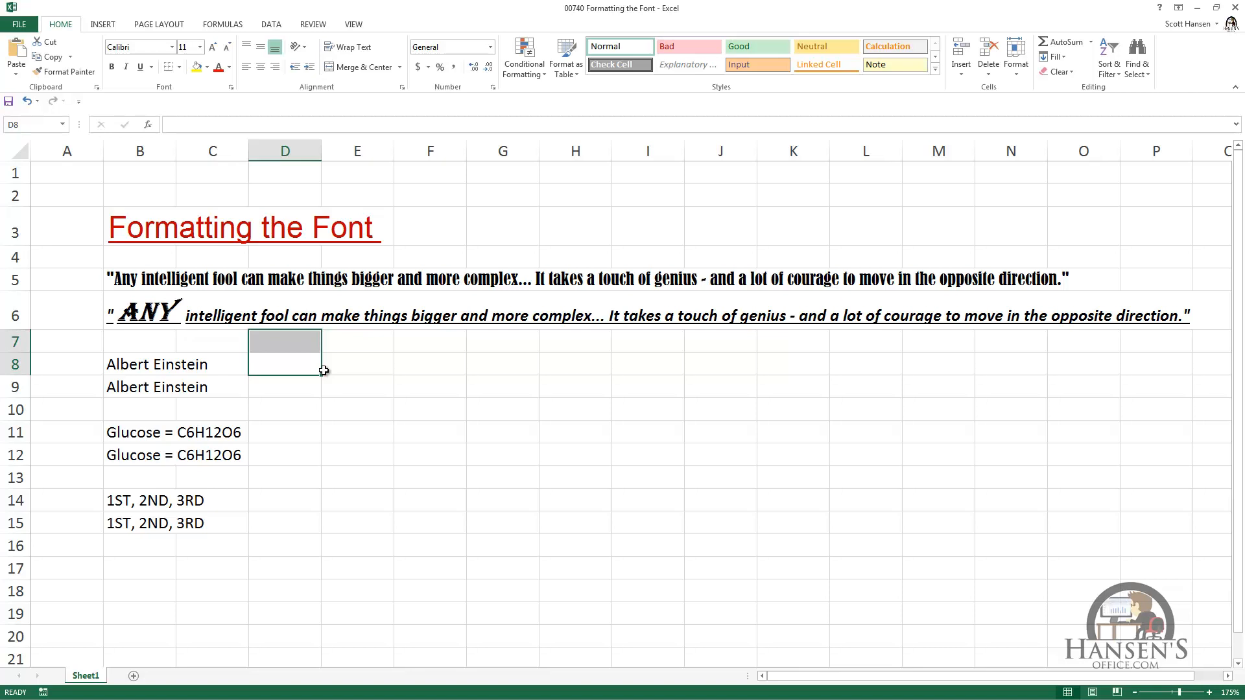
- Apply a Single Accounting underline to cell B8 and widen column B well past the end of the name
right_click(134, 371)
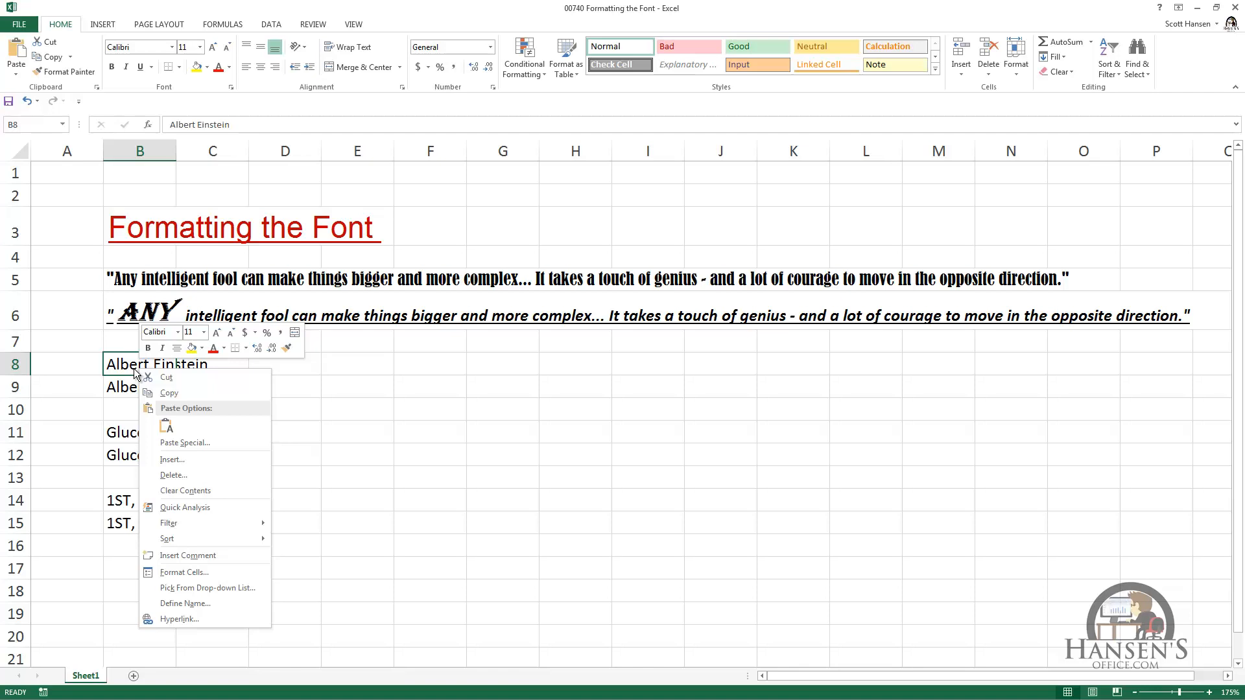
key("Escape")
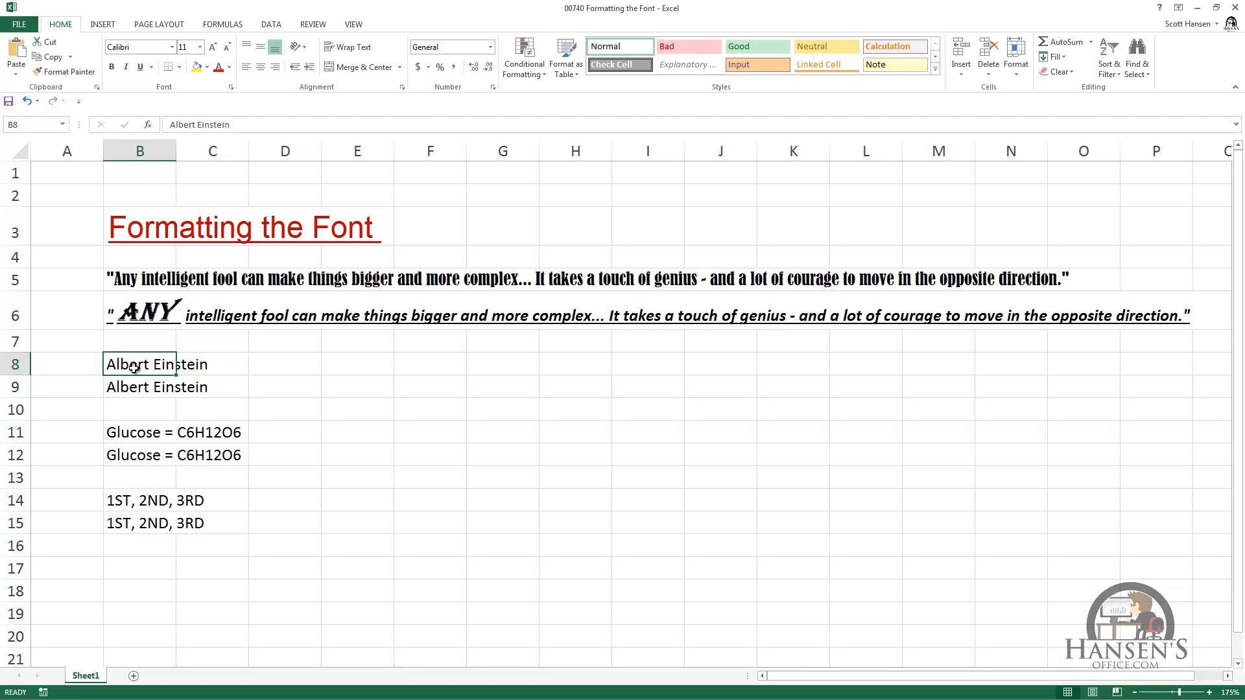
left_click(230, 87)
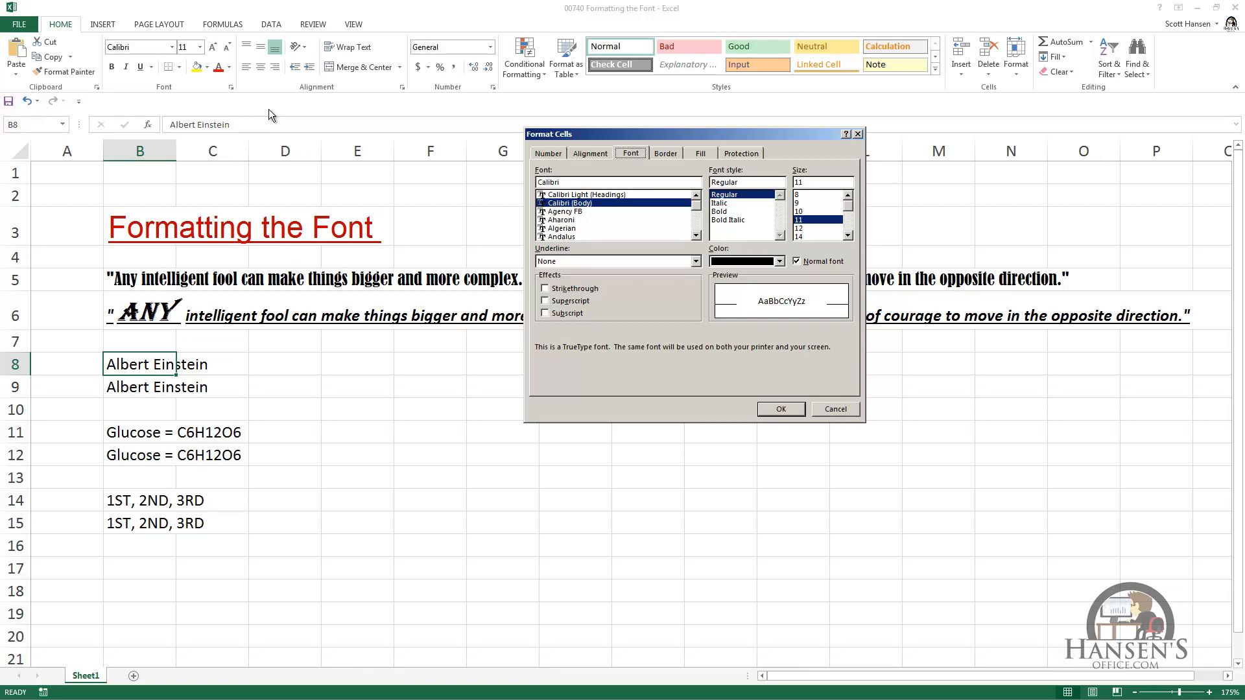
left_click(697, 261)
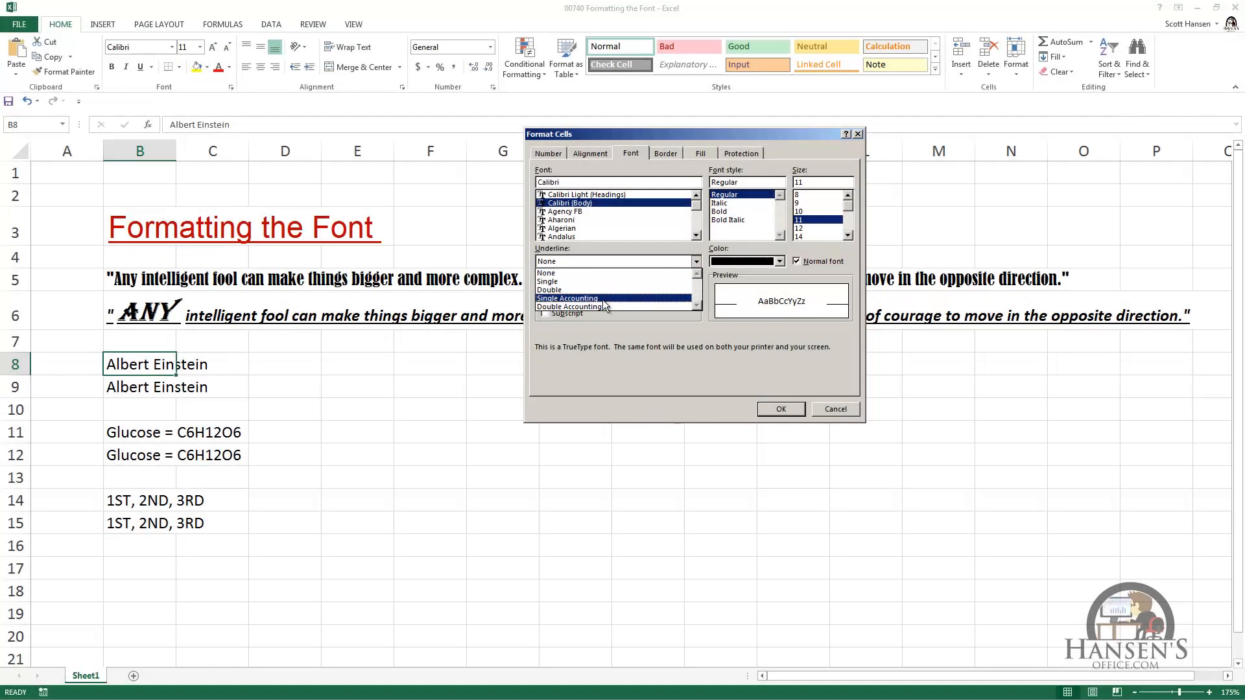
left_click(602, 300)
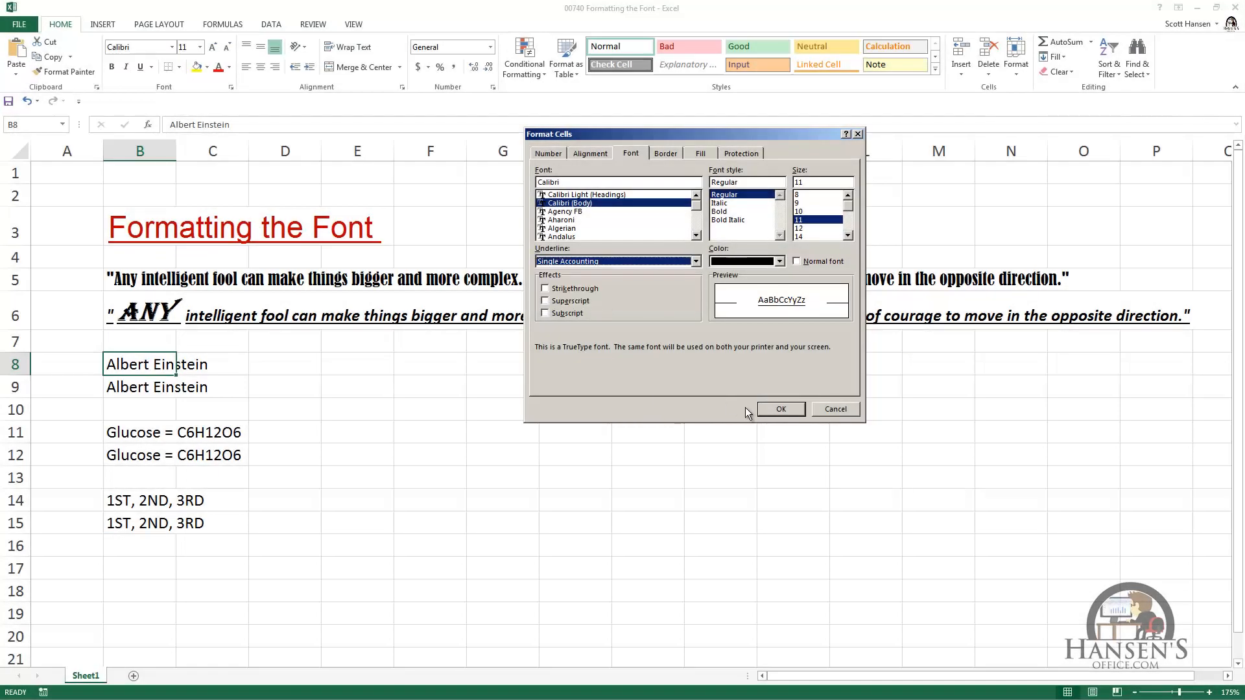
left_click(782, 409)
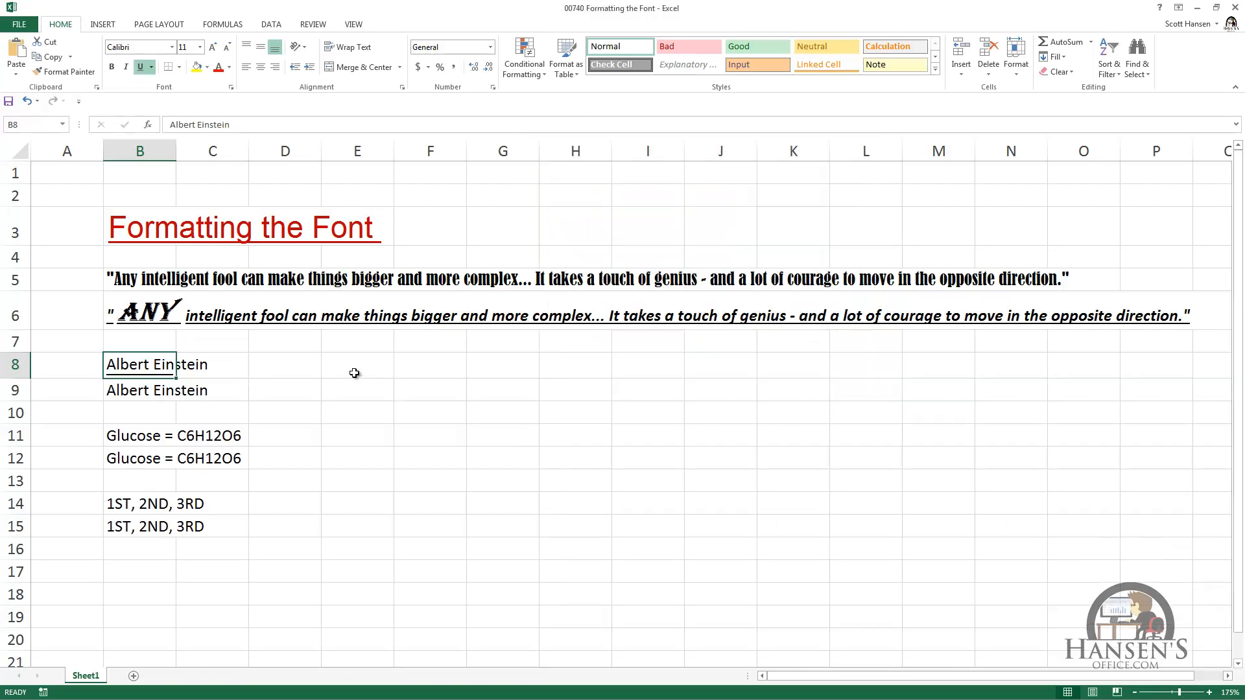
left_click(354, 368)
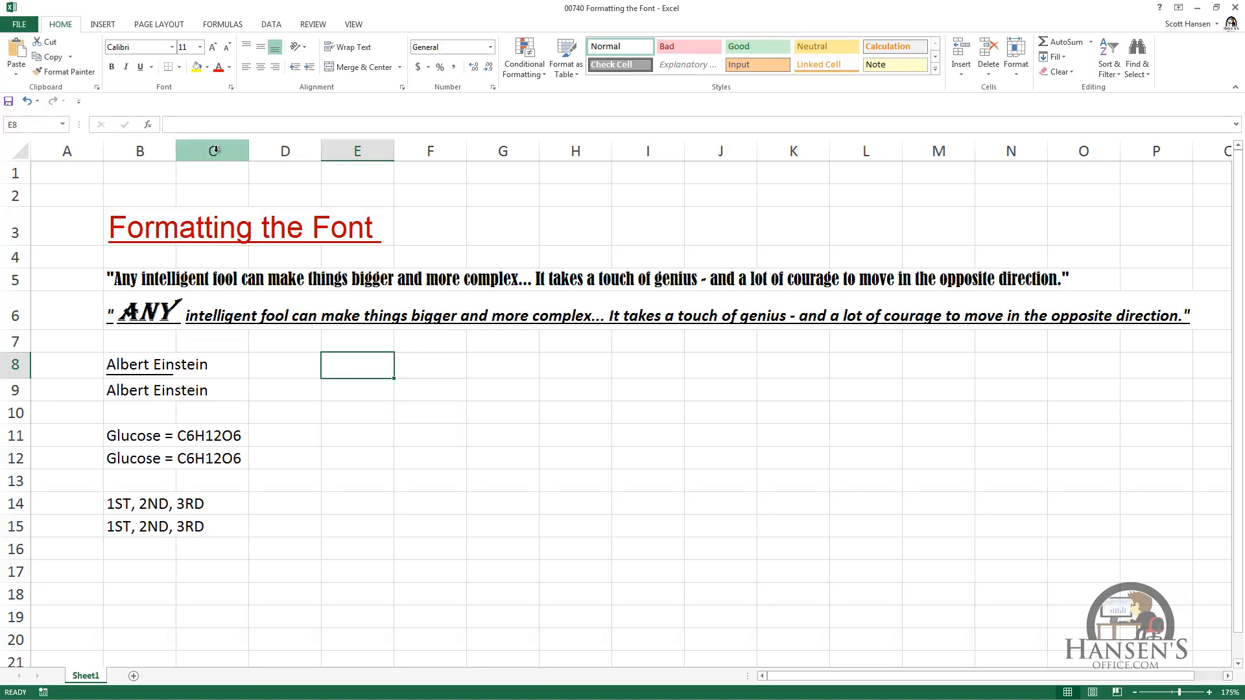
left_click_drag(177, 151, 289, 151)
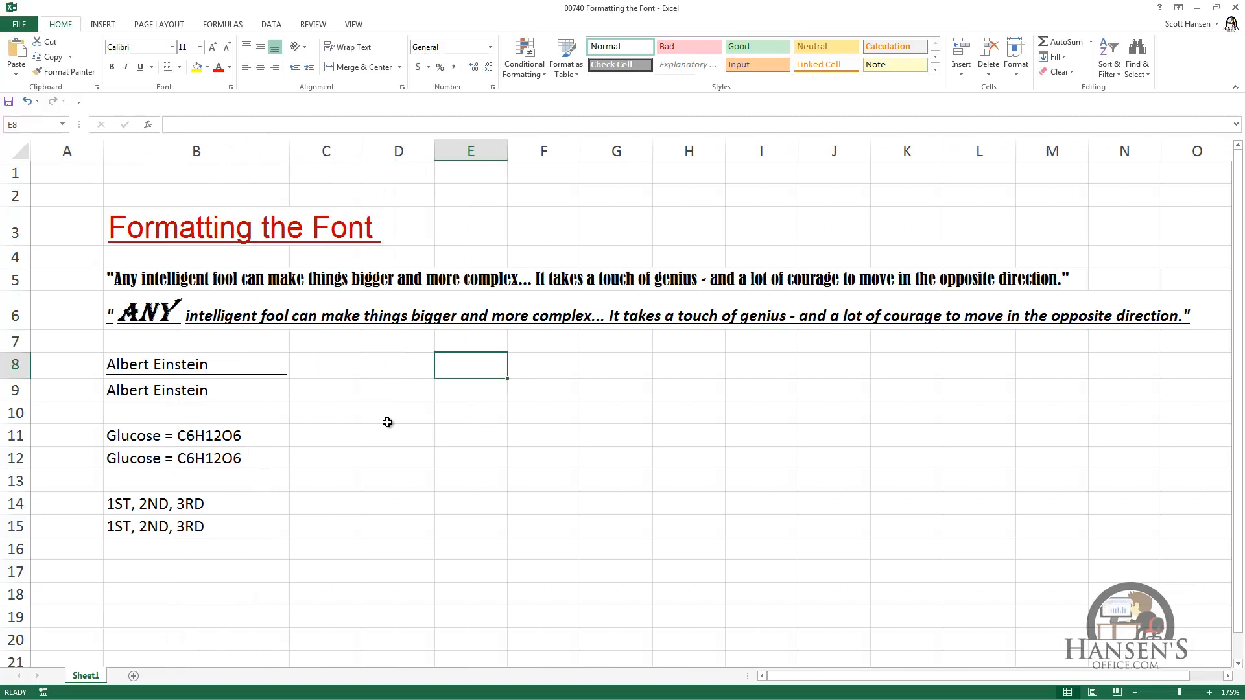
- Apply a Double Accounting underline to cell B9 and narrow column B to just fit the glucose text
left_click(259, 389)
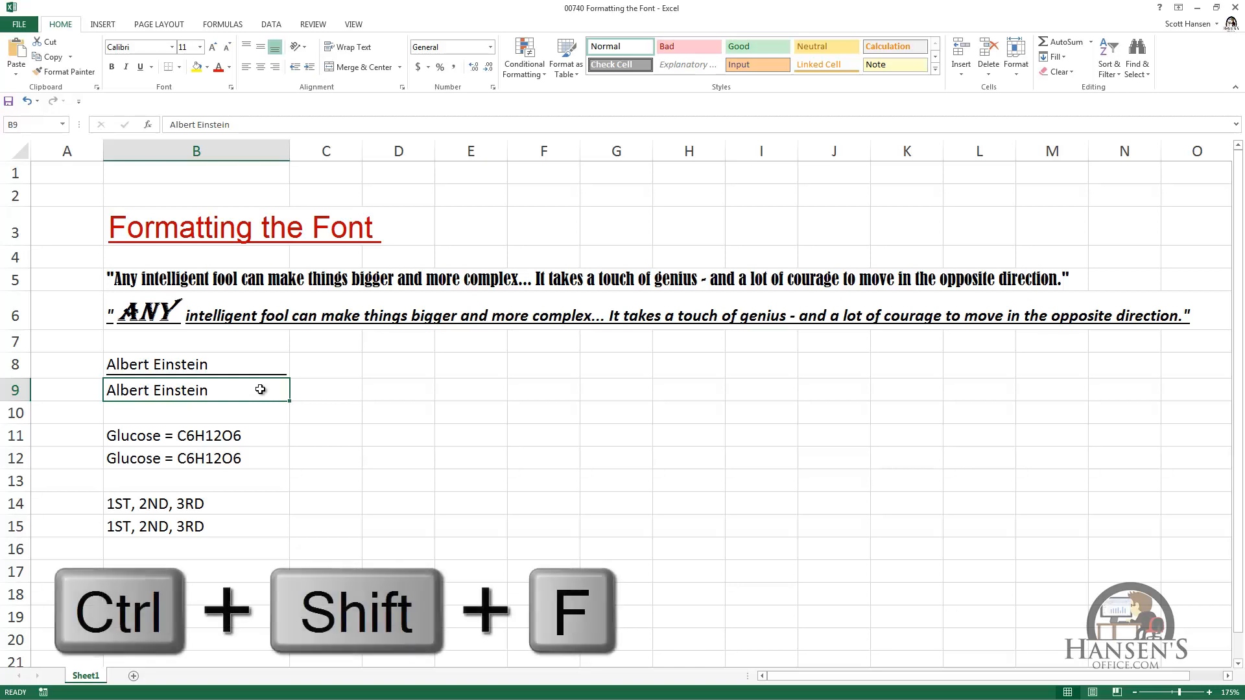
key("ctrl+shift+f")
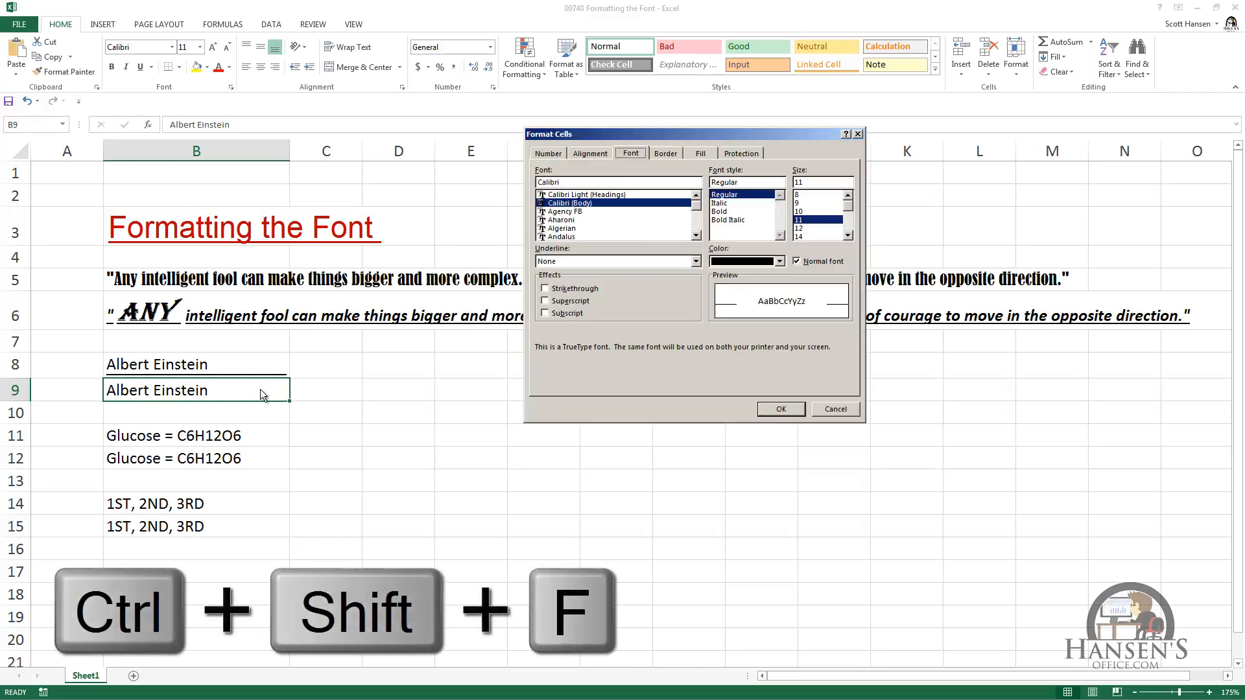
left_click(695, 262)
left_click(630, 302)
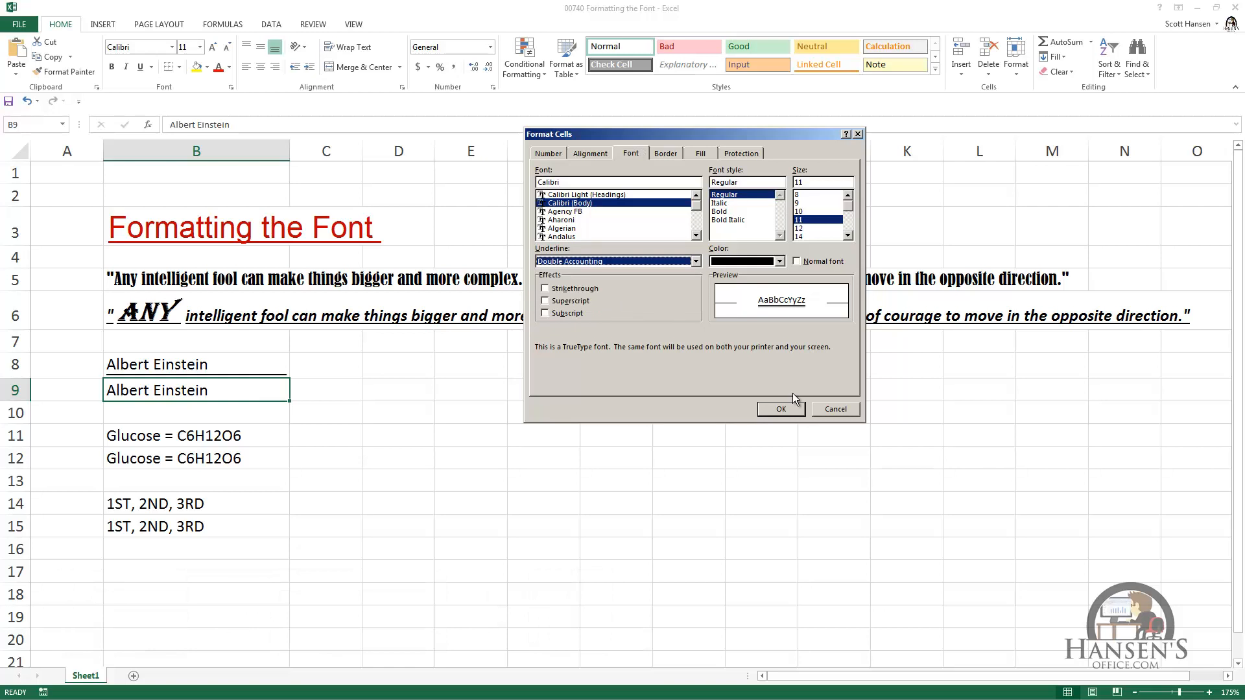
left_click(781, 408)
left_click(411, 392)
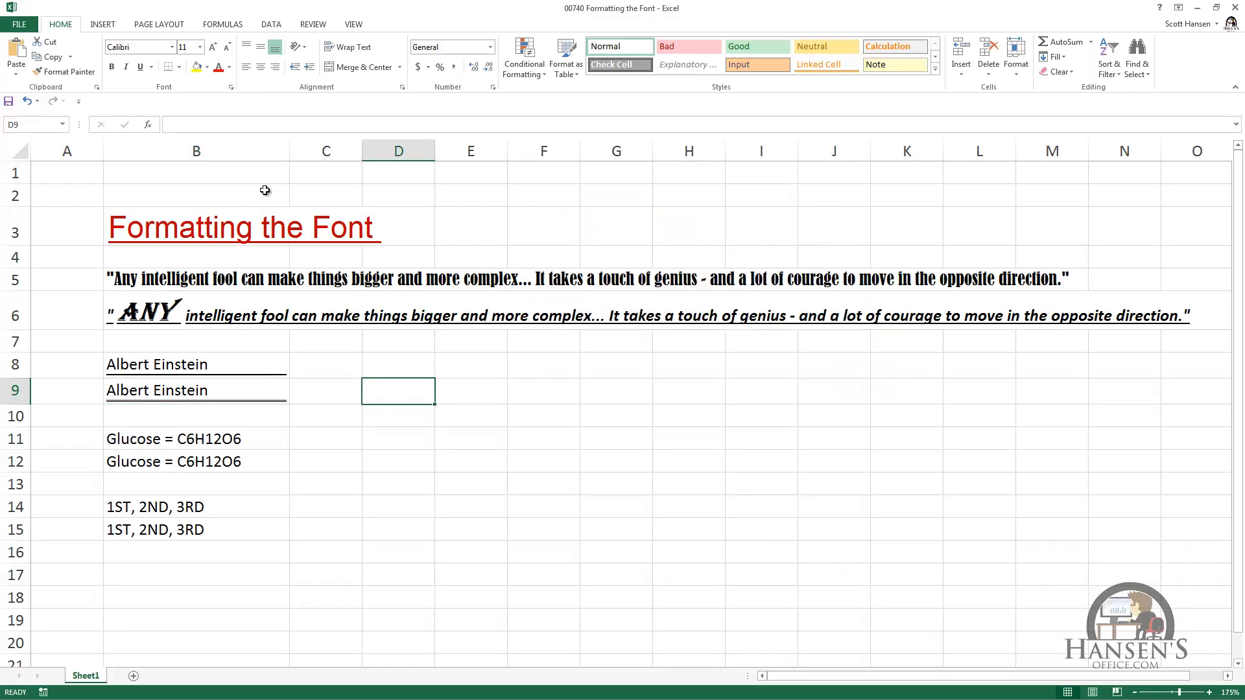
left_click_drag(289, 153, 251, 187)
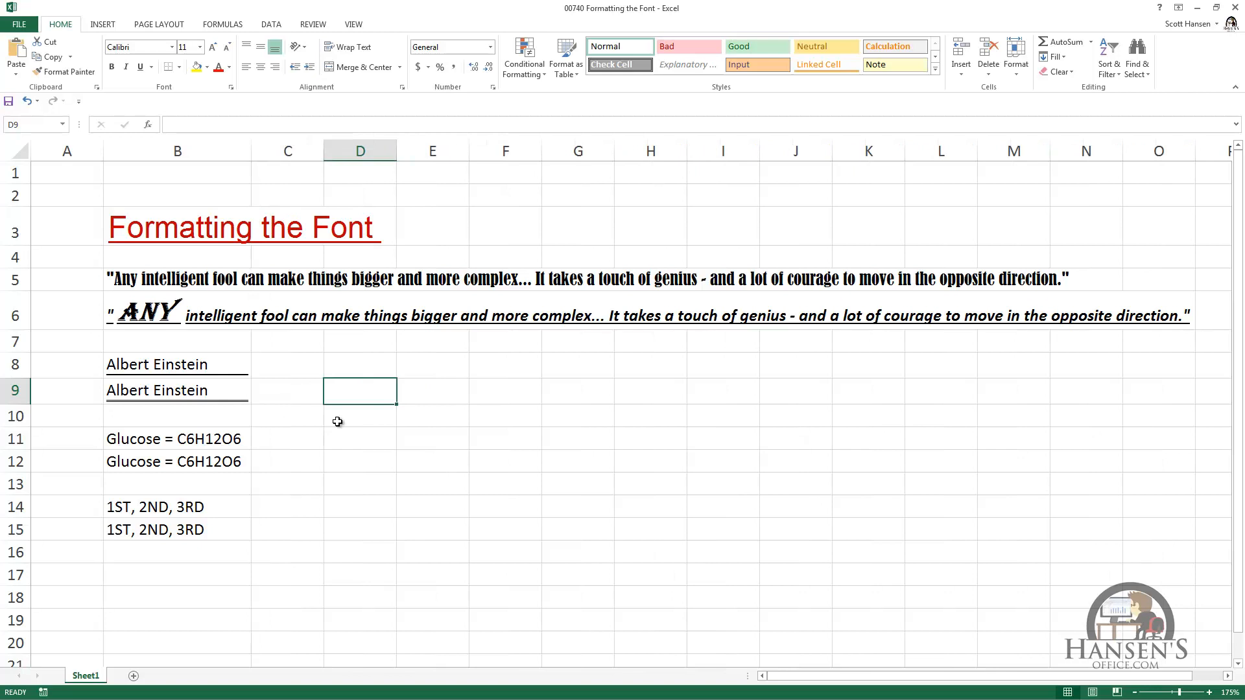
- Apply the Strikethrough effect to the glucose formula in cell B11
left_click(182, 434)
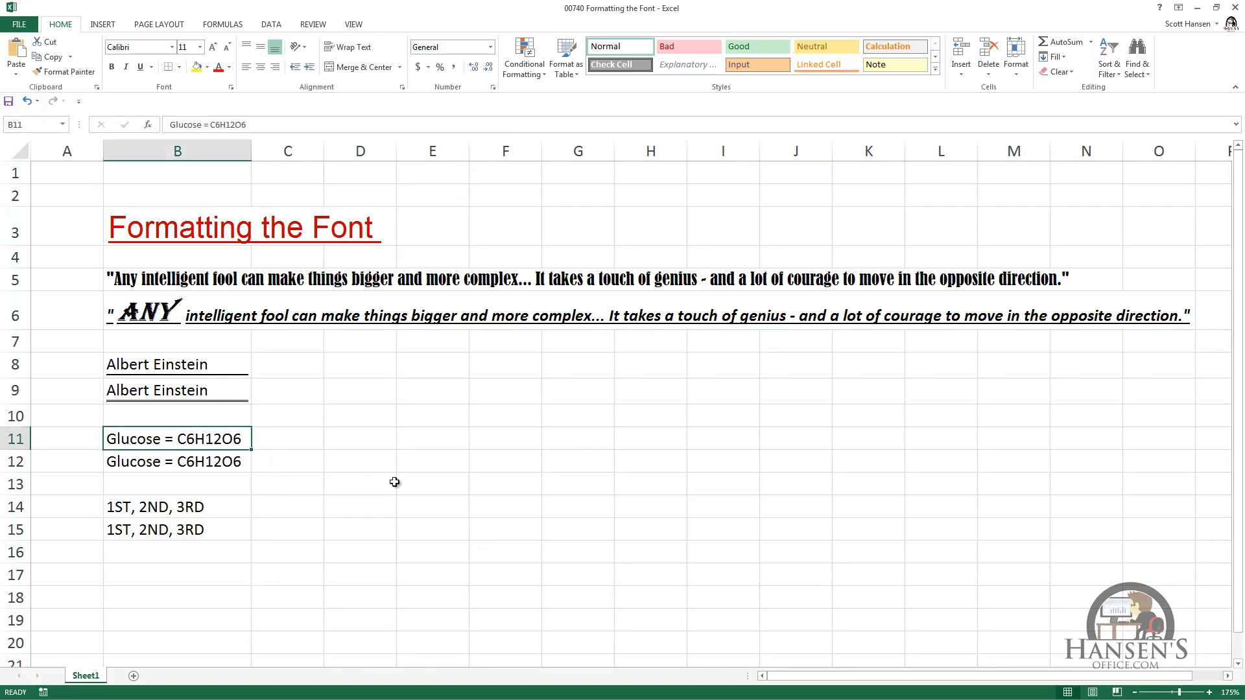
key("ctrl+shift+f")
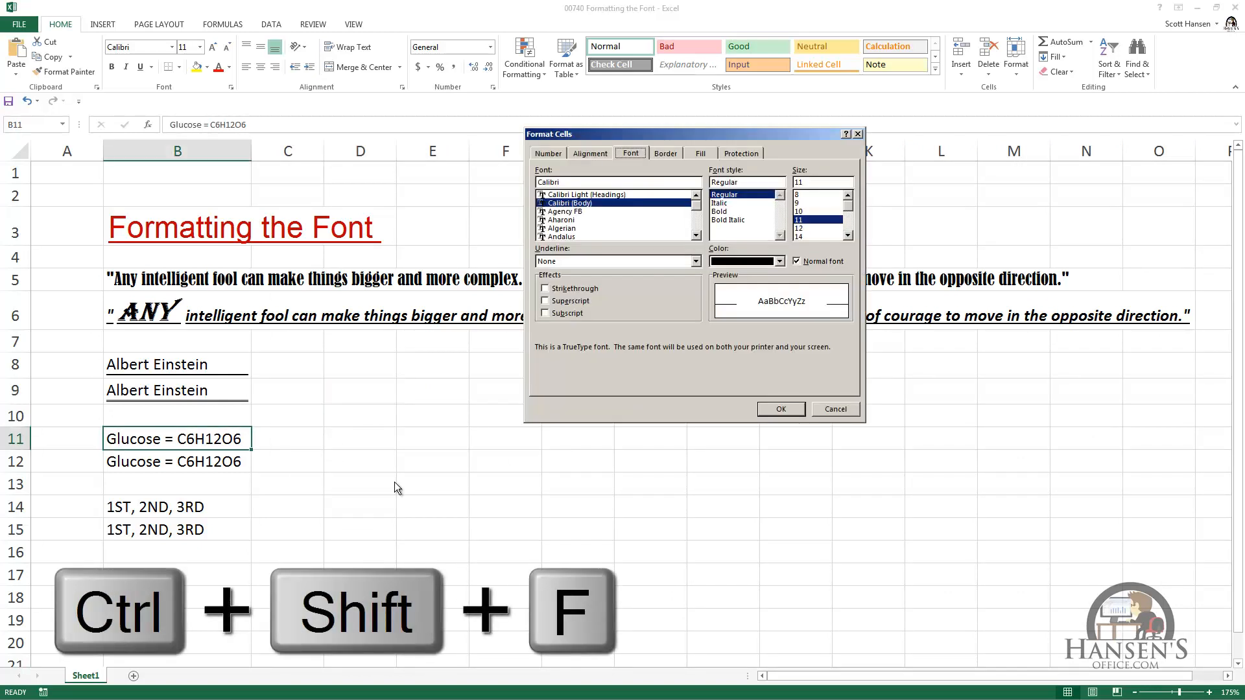
left_click(544, 288)
left_click(782, 404)
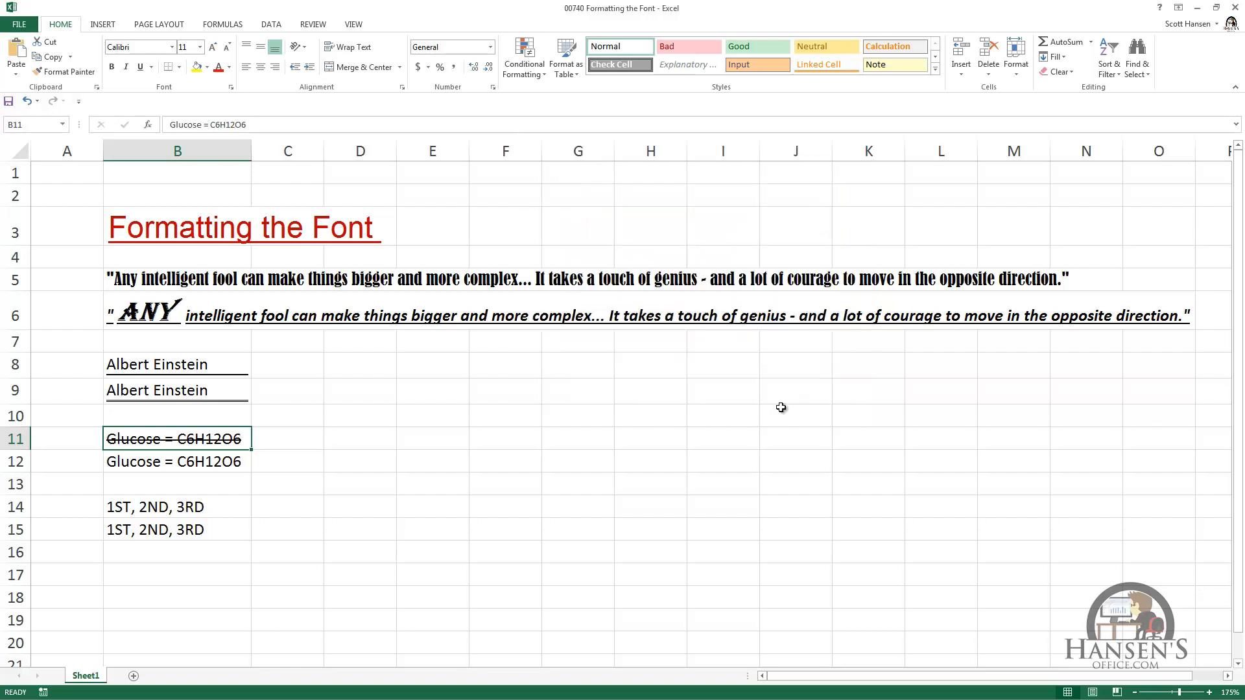
left_click(383, 435)
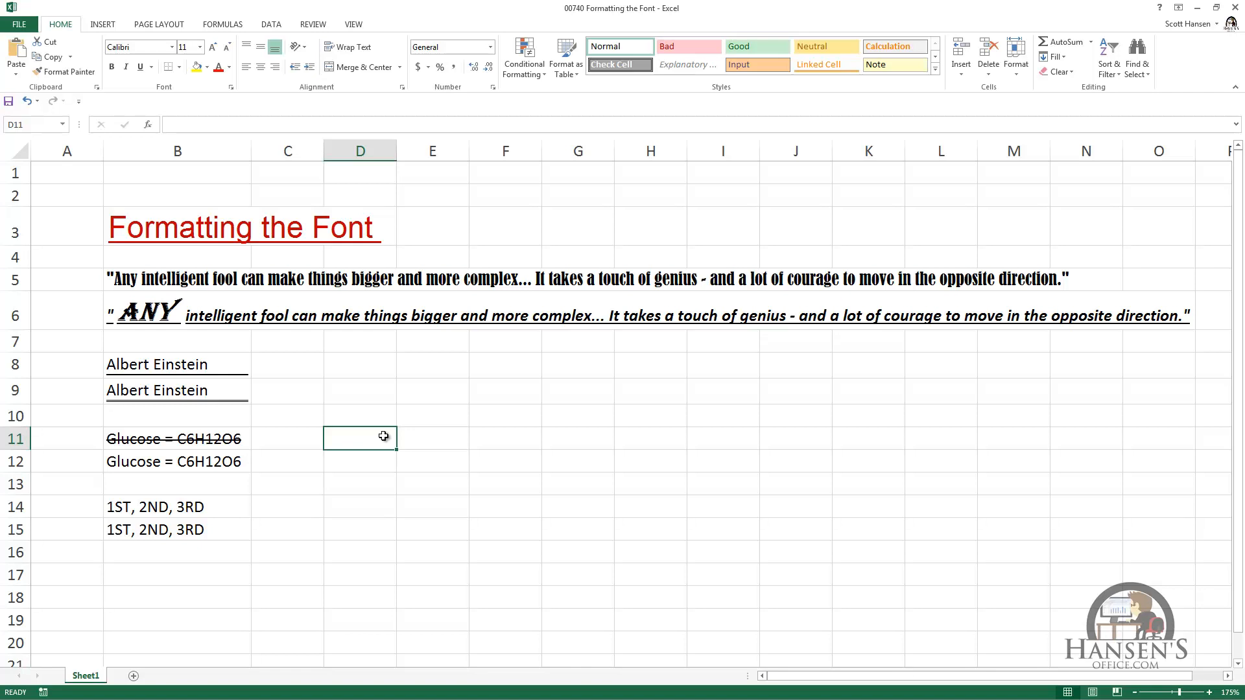
left_click(166, 461)
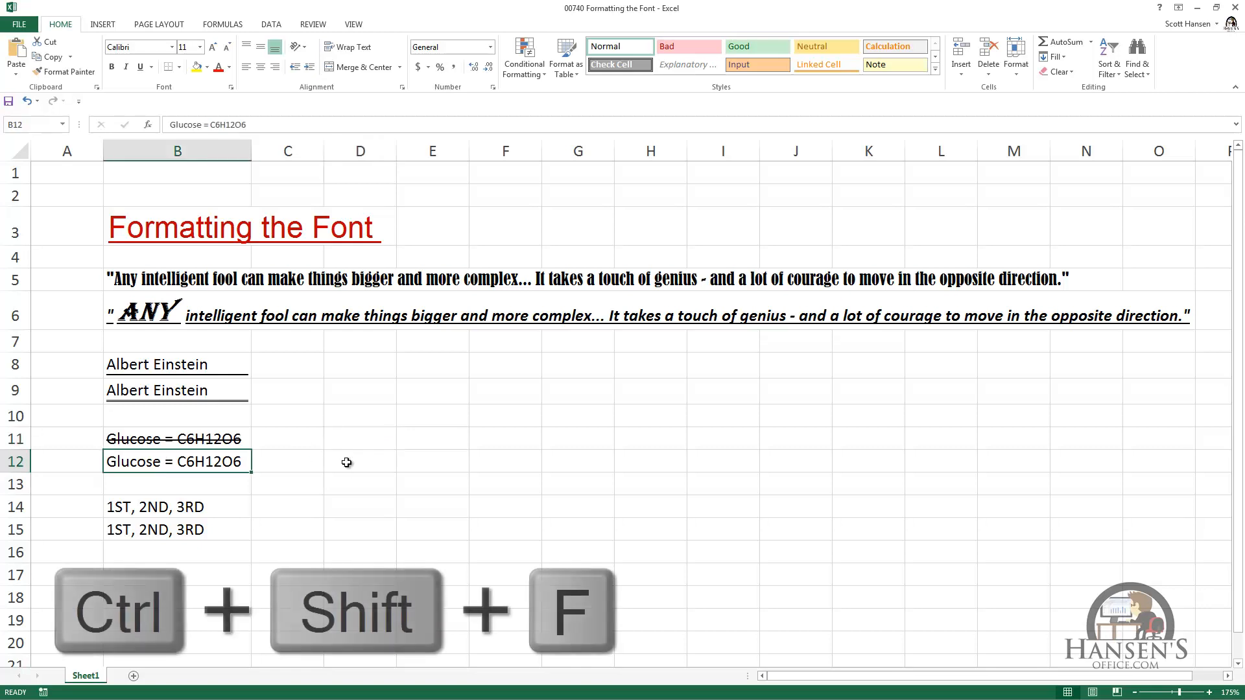
key("ctrl+shift+f")
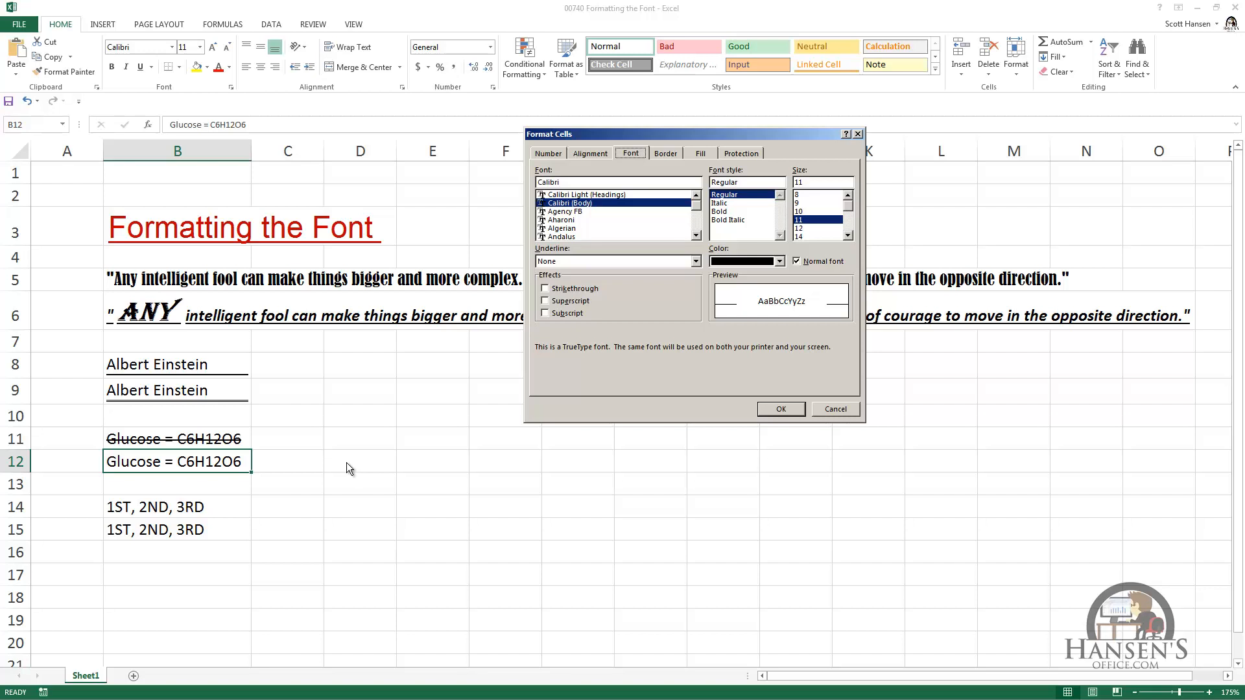
key("Escape")
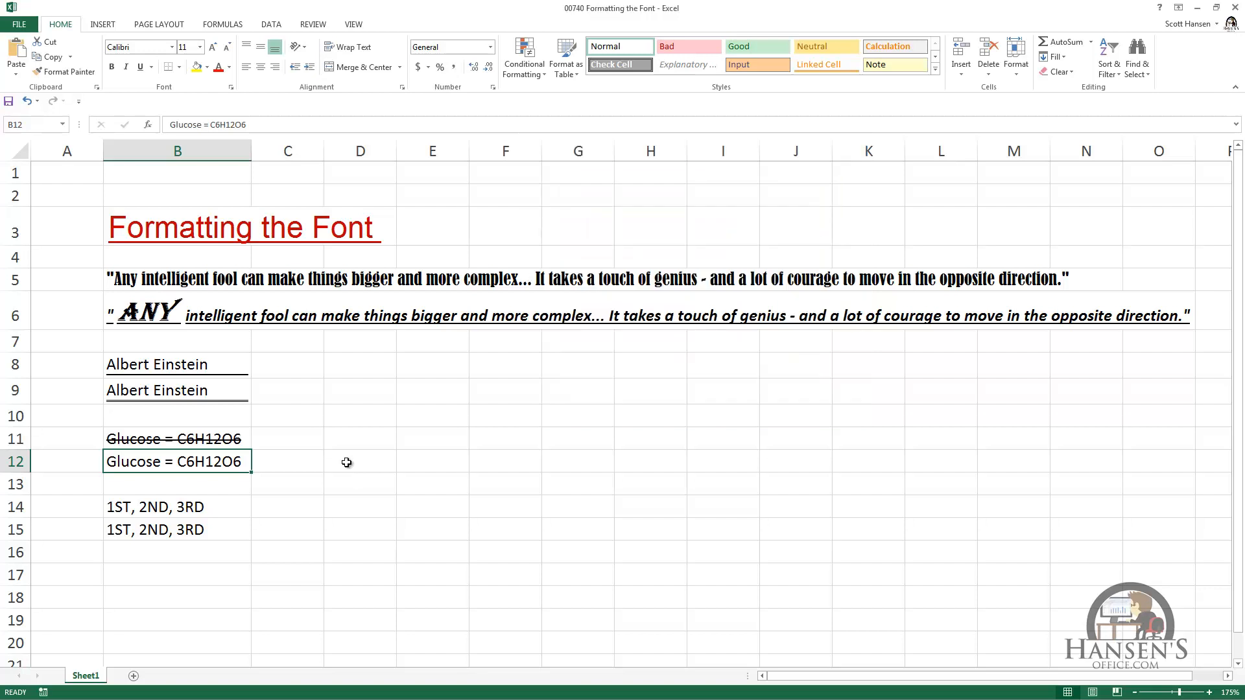
- Format only the final 6 of the glucose formula in cell B12 as subscript
double_click(241, 465)
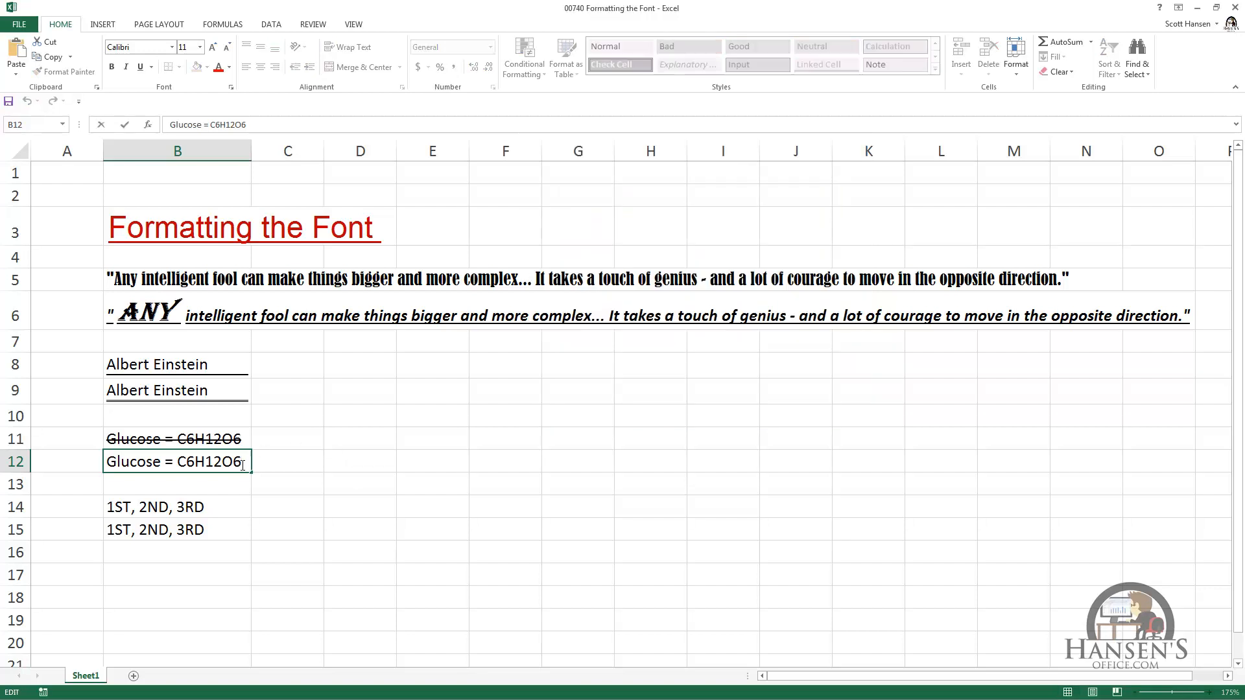
left_click_drag(242, 465, 235, 465)
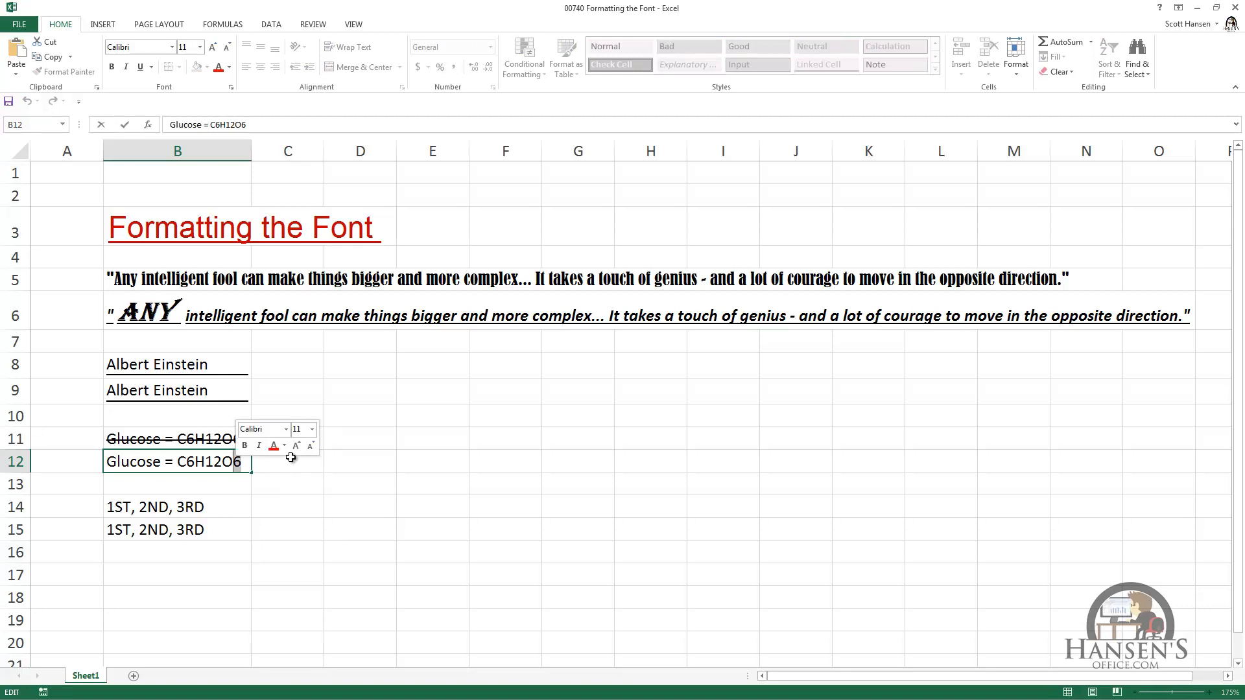
key("ctrl+shift+f")
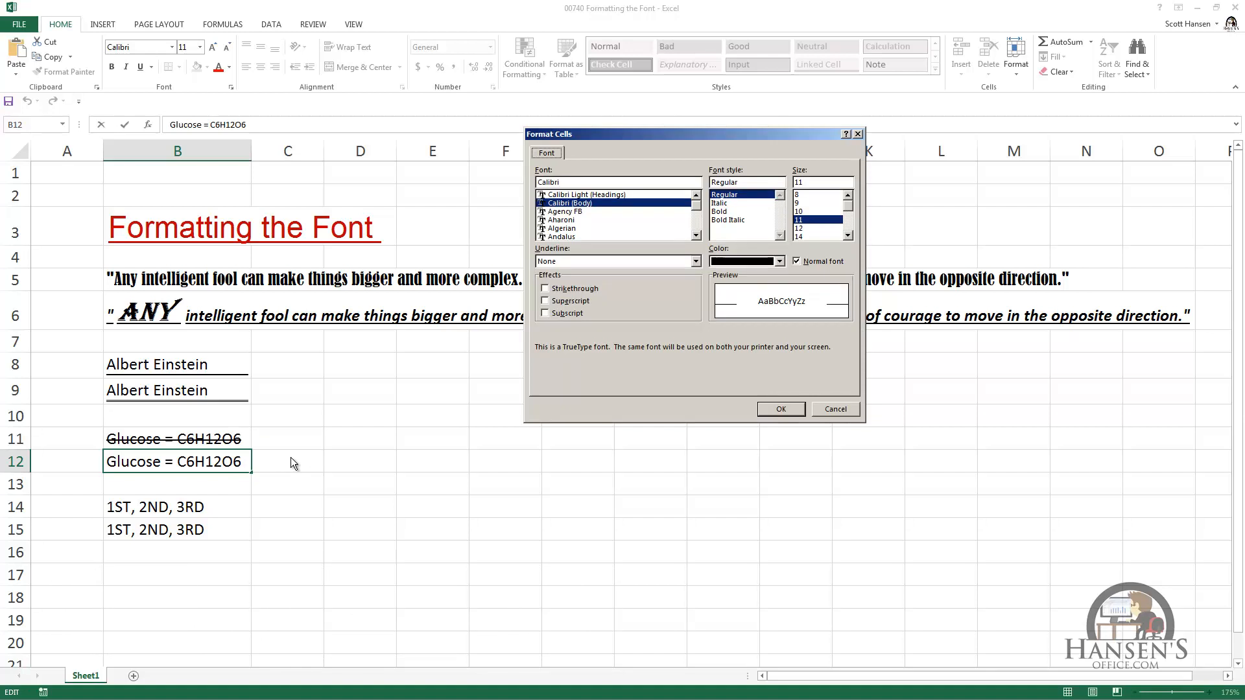
left_click(546, 314)
left_click(778, 408)
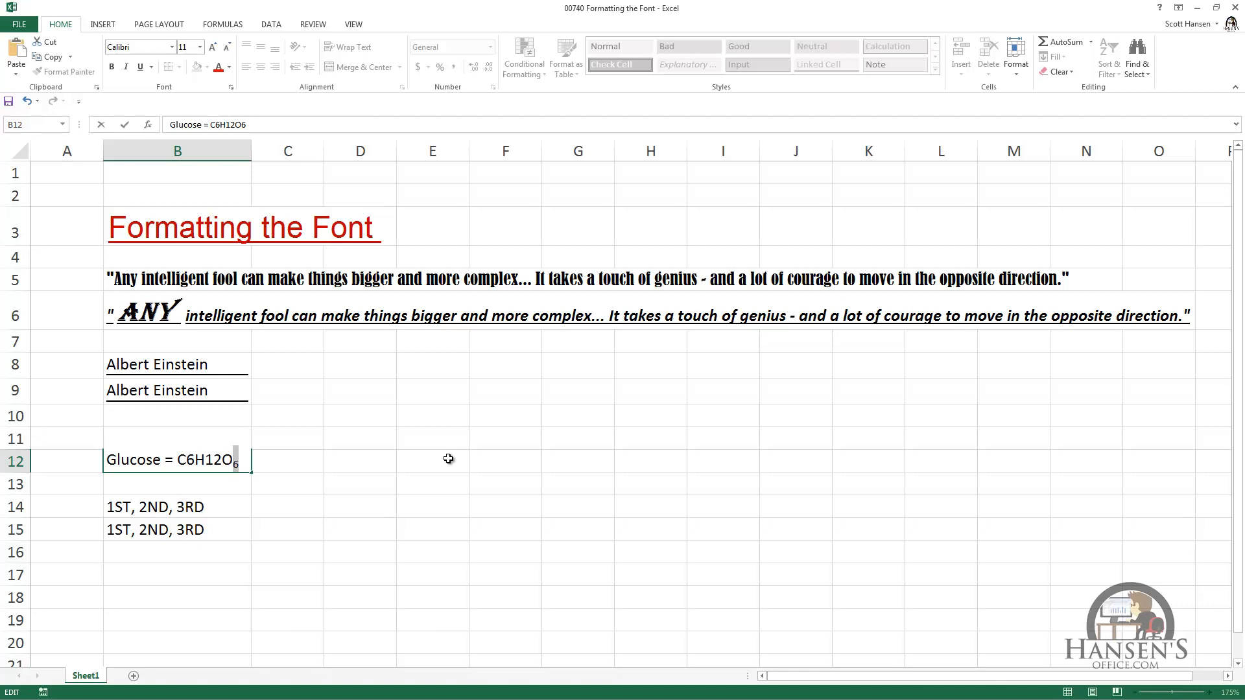
- Format the 12 after the H in cell B12's glucose formula as subscript
key("Left")
key("Left")
key("Left")
key("Right")
key("shift+Left")
key("shift+Left")
key("ctrl+shift+f")
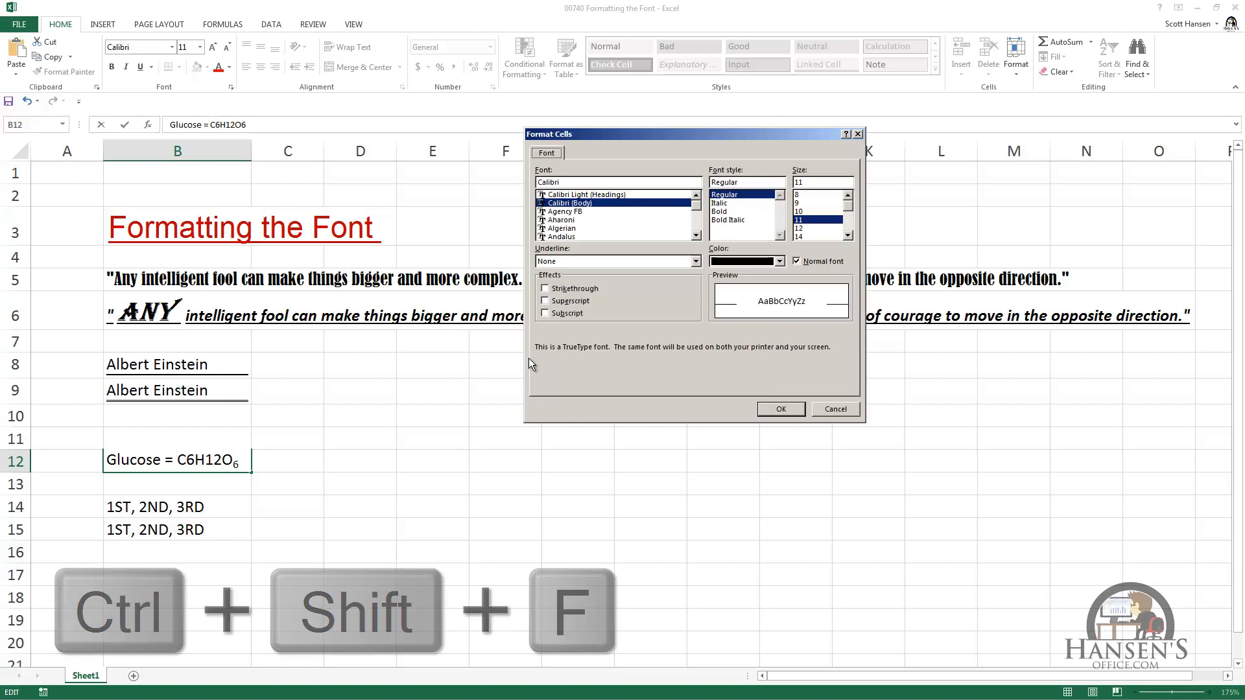
left_click(547, 317)
left_click(775, 408)
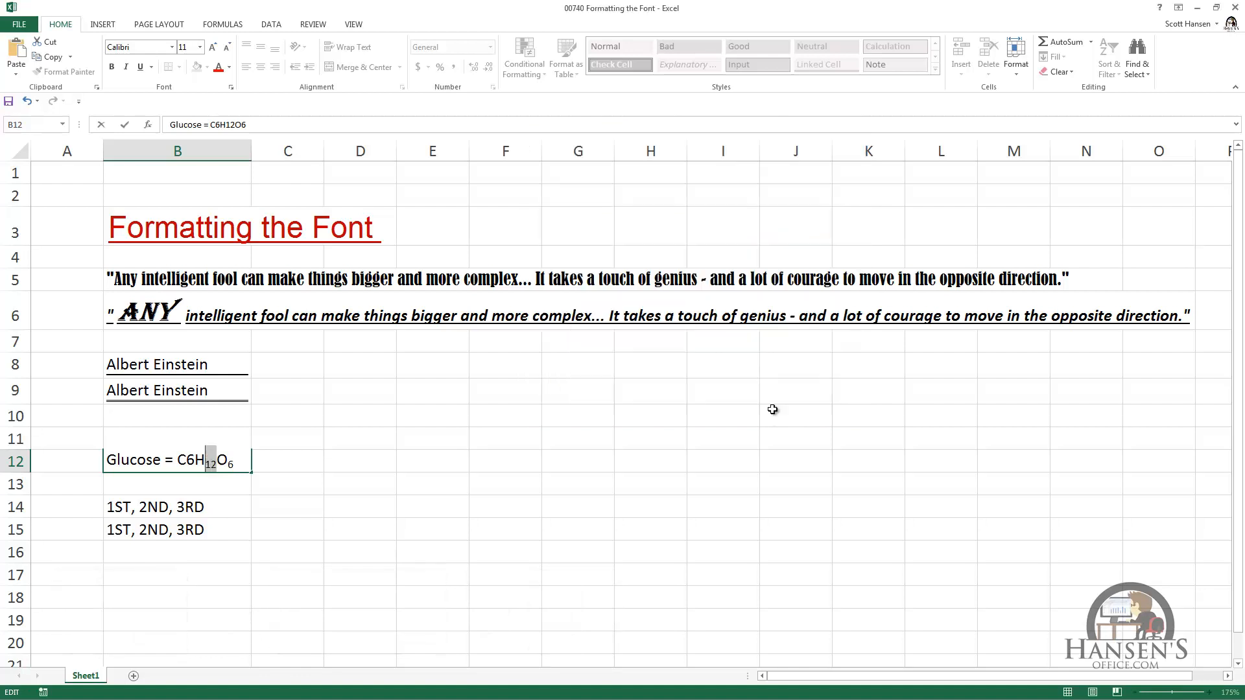
- Format the 6 after the C in cell B12's glucose formula as subscript and finish editing the cell
key("shift+Left")
key("ctrl+shift+f")
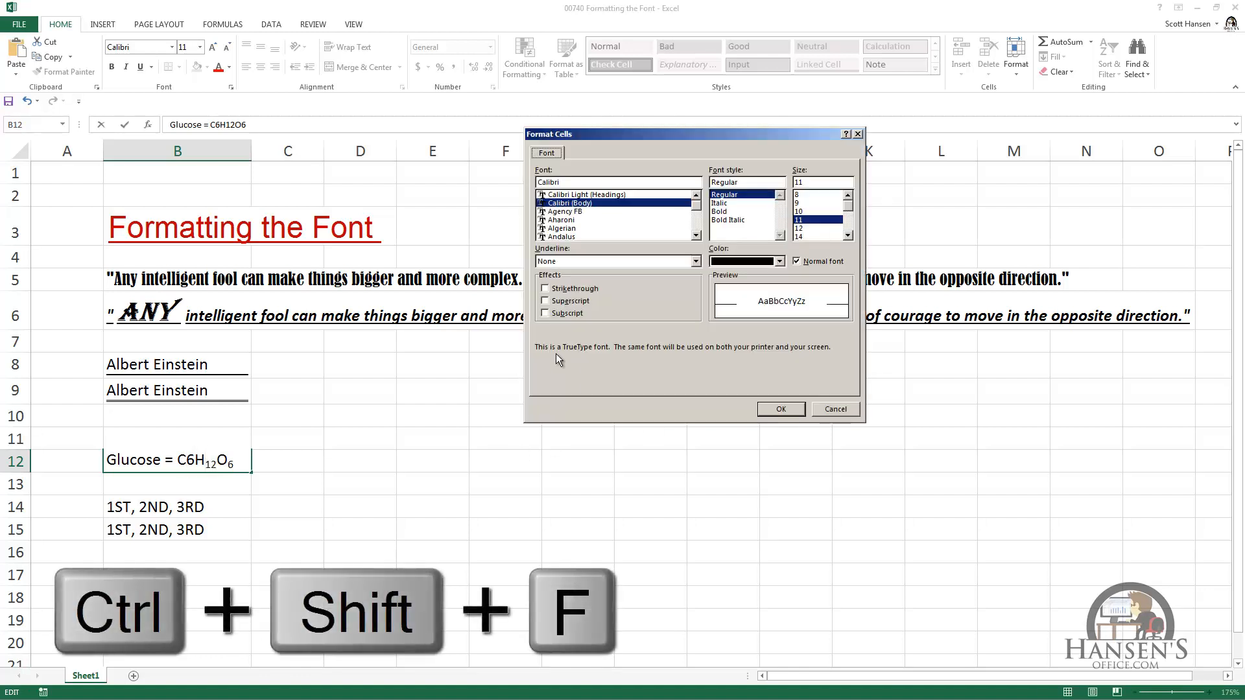
left_click(554, 313)
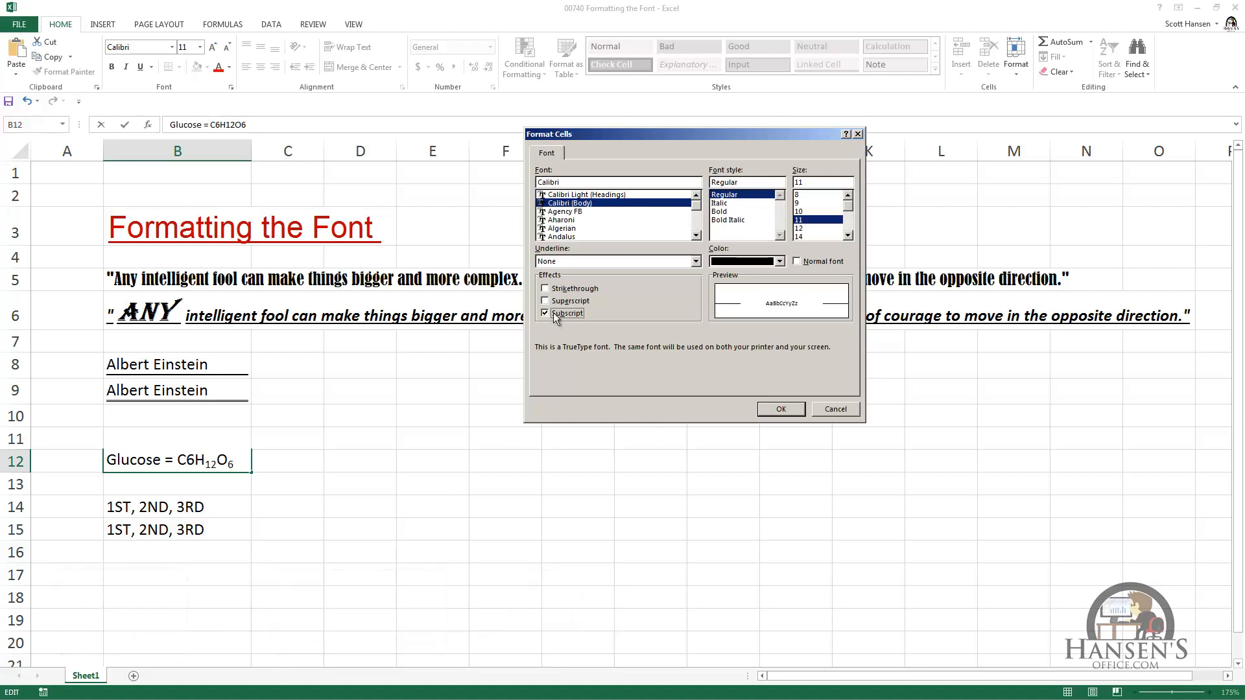
left_click(780, 409)
left_click(370, 466)
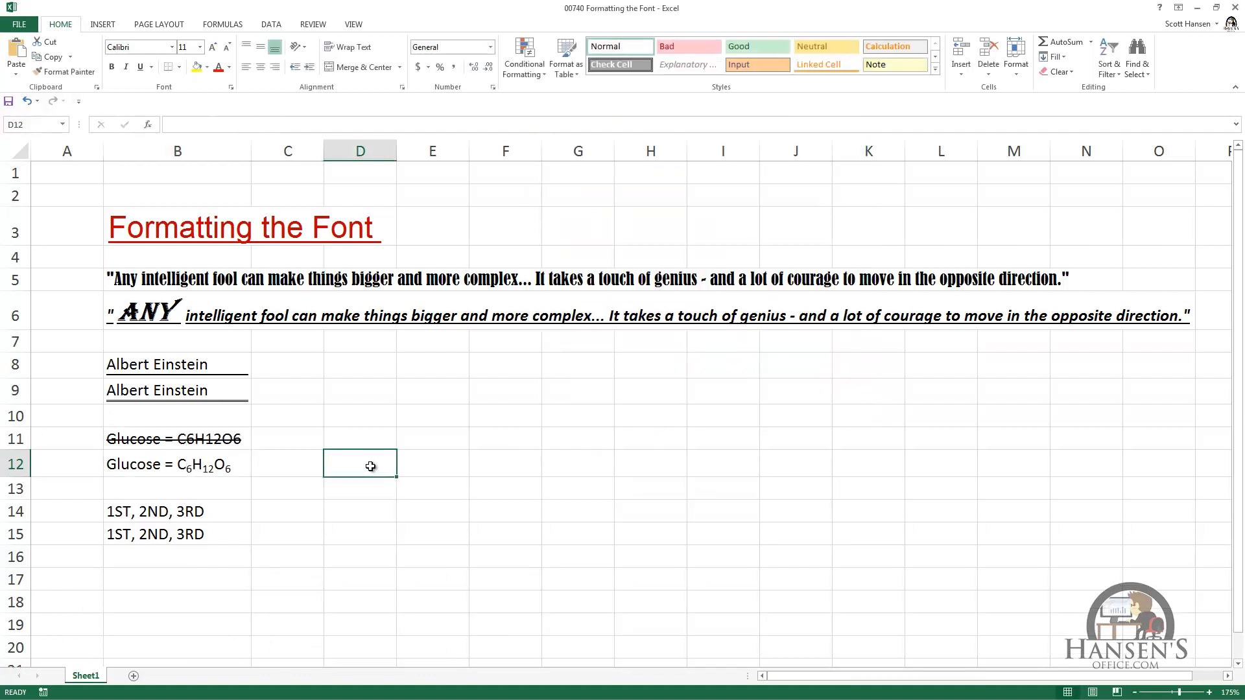
- Format the ordinal suffixes ST, ND and RD in cell B14 as superscript and finish editing the cell
left_click(207, 512)
double_click(213, 513)
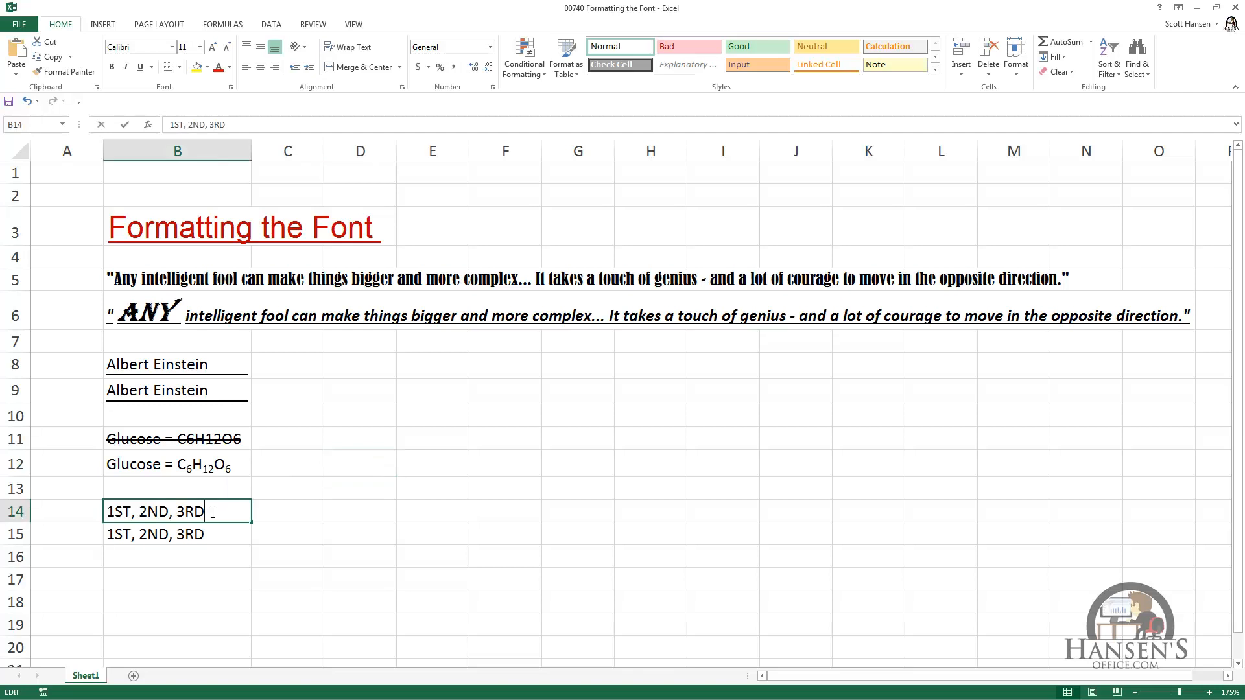
left_click_drag(213, 513, 188, 513)
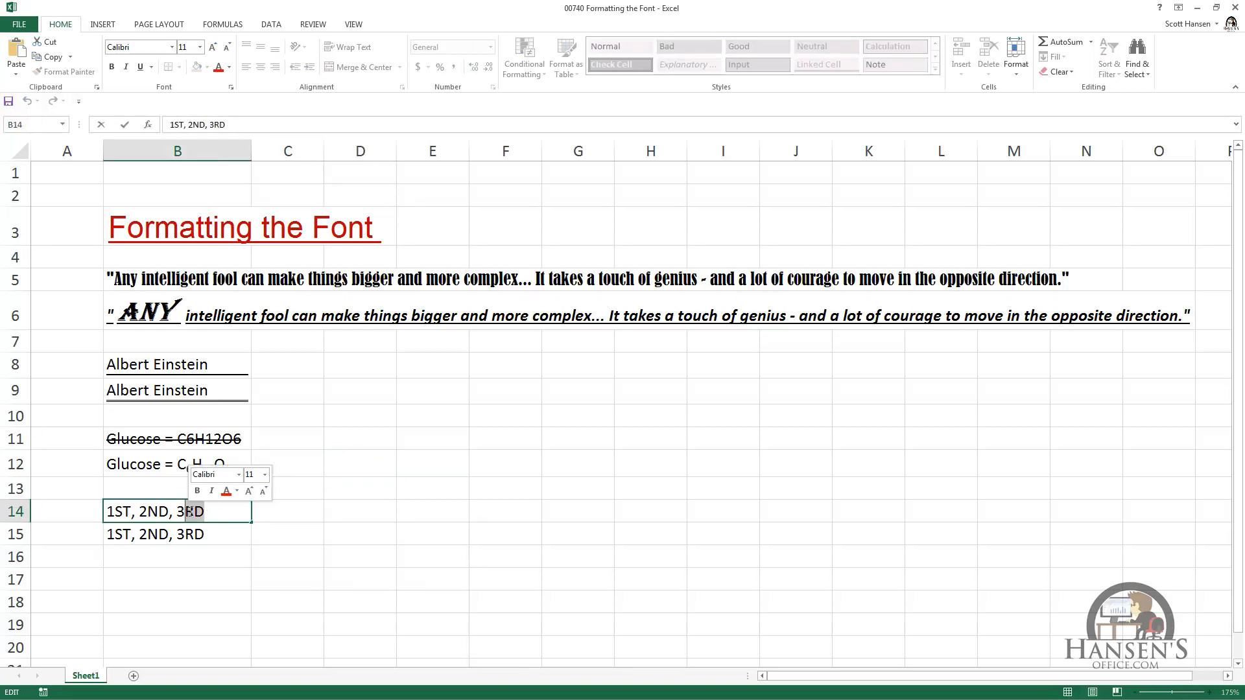
key("ctrl+shift+f")
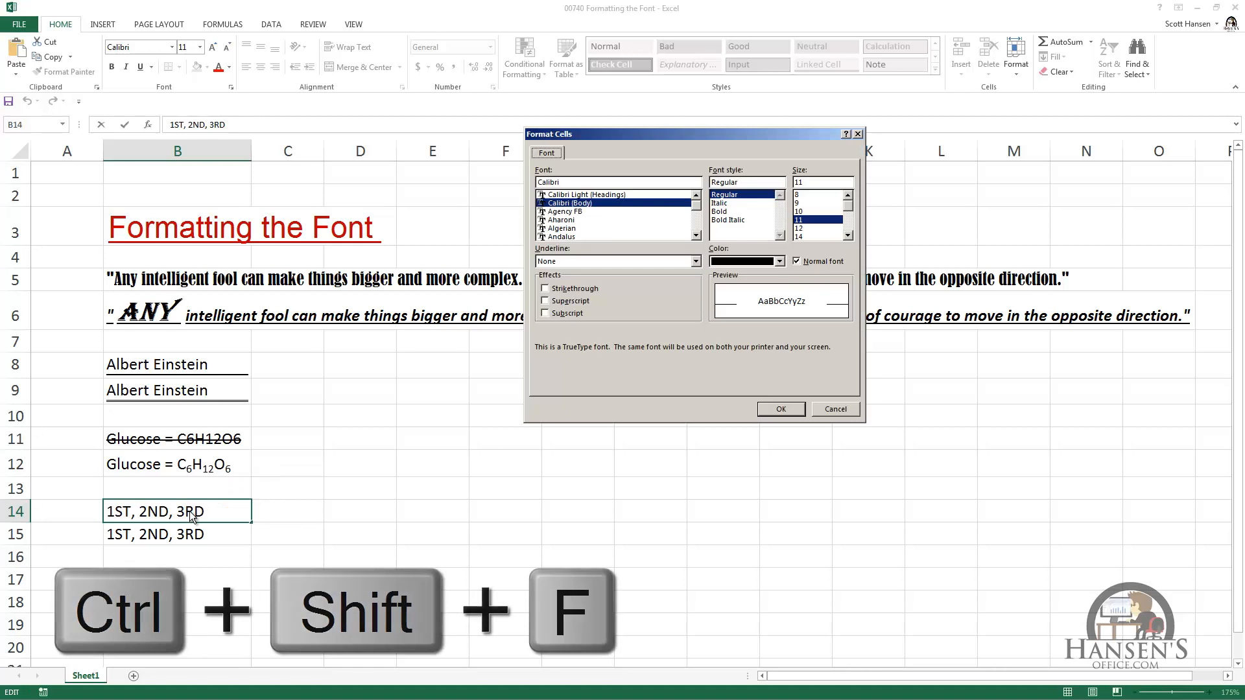
left_click(546, 301)
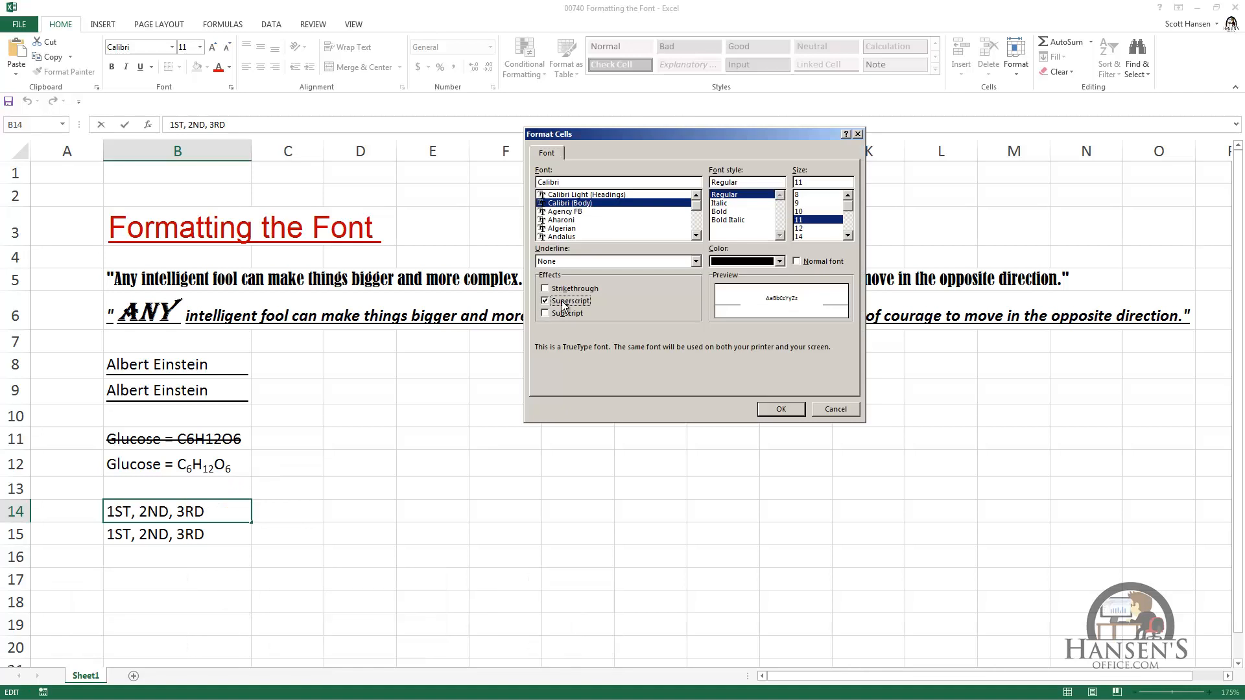
left_click(780, 409)
left_click(360, 488)
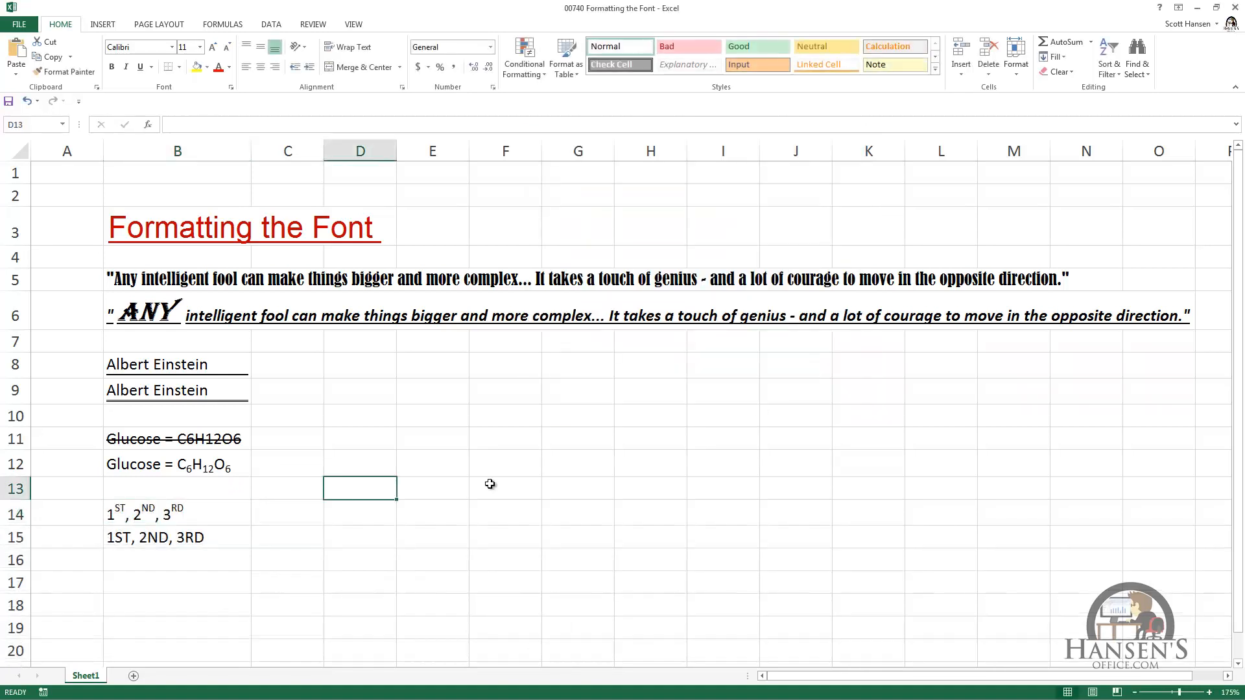